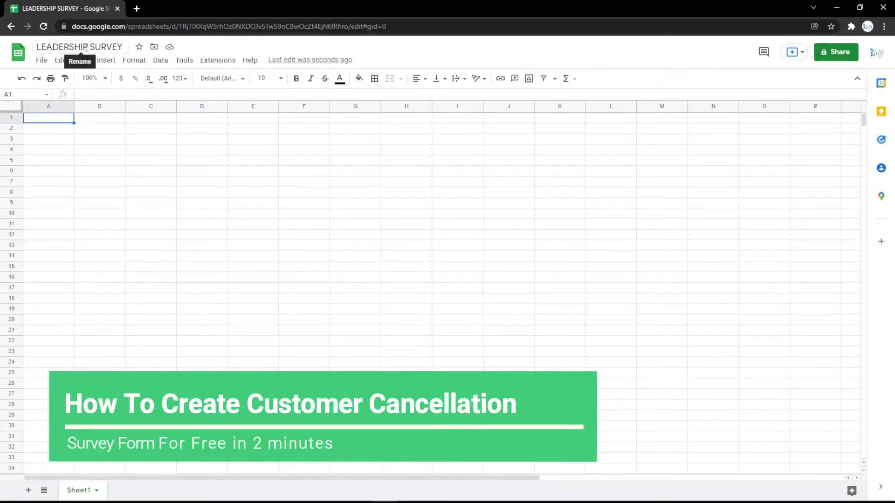
Step: Open the Kulfi Forms template picker for the spreadsheet
click(216, 61)
mouse_move(345, 160)
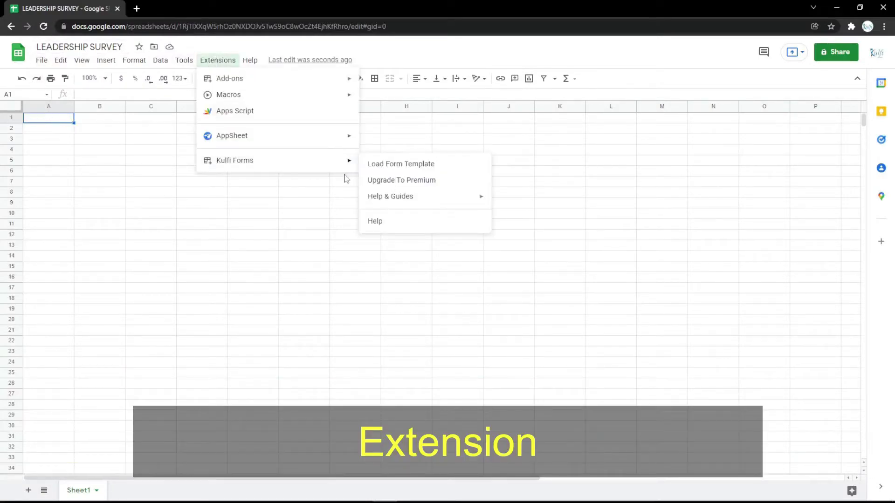
click(393, 166)
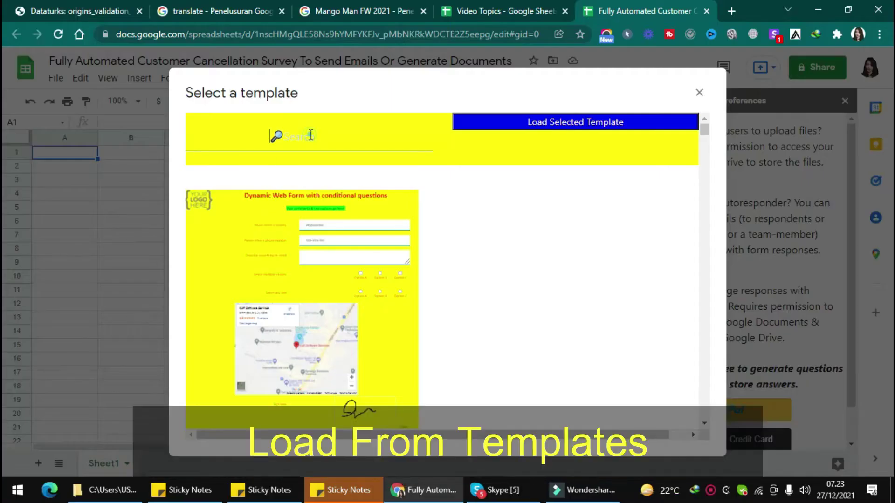
Step: Search the templates for "customer ca" and load the Customer Cancellation Survey template shown in the first preview
text(customer)
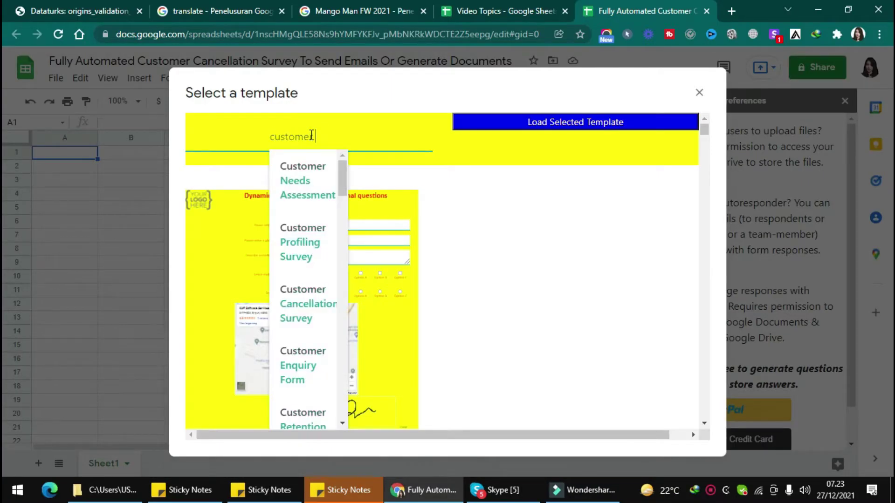
text( ca)
click(312, 174)
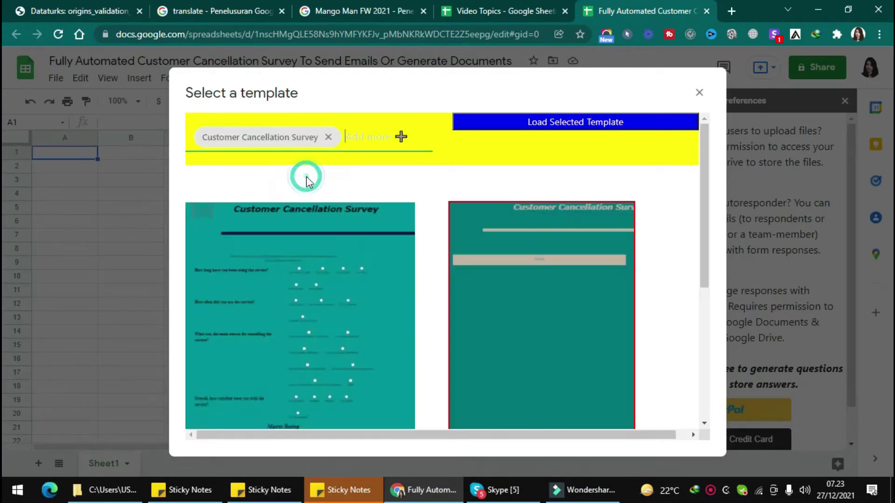
click(327, 285)
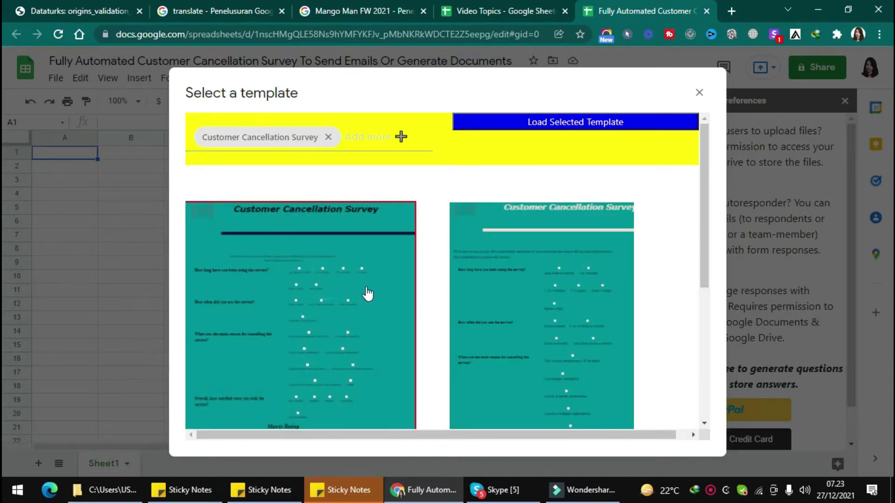
click(603, 123)
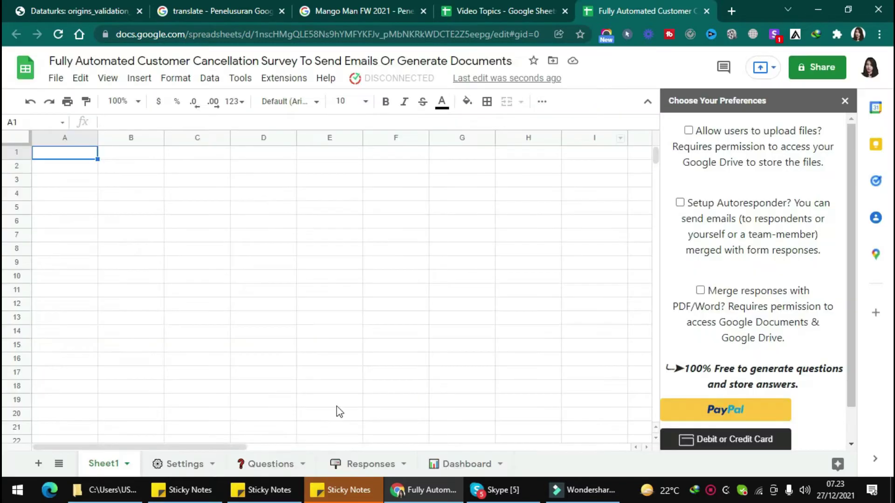
Step: Review the generated Settings, Questions, Responses and Dashboard sheets
click(195, 471)
click(252, 465)
click(363, 465)
click(454, 464)
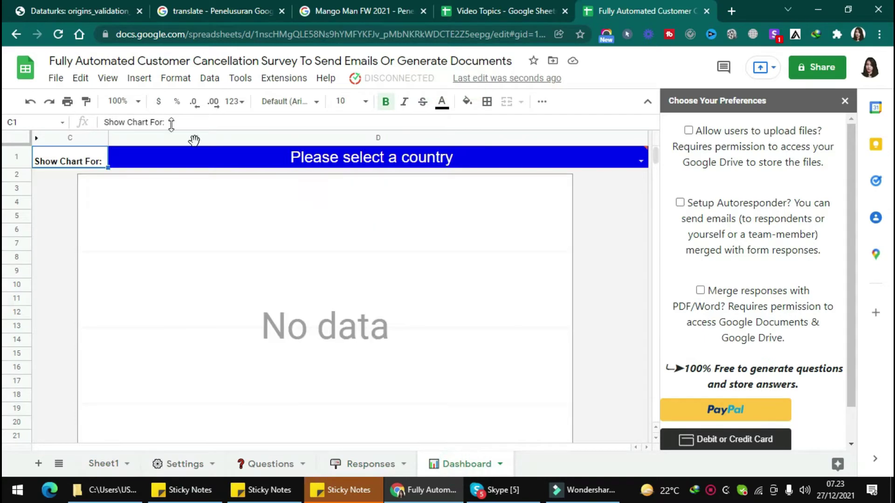
Step: Reload the spreadsheet and request the survey's link through Kulfi Forms
click(58, 34)
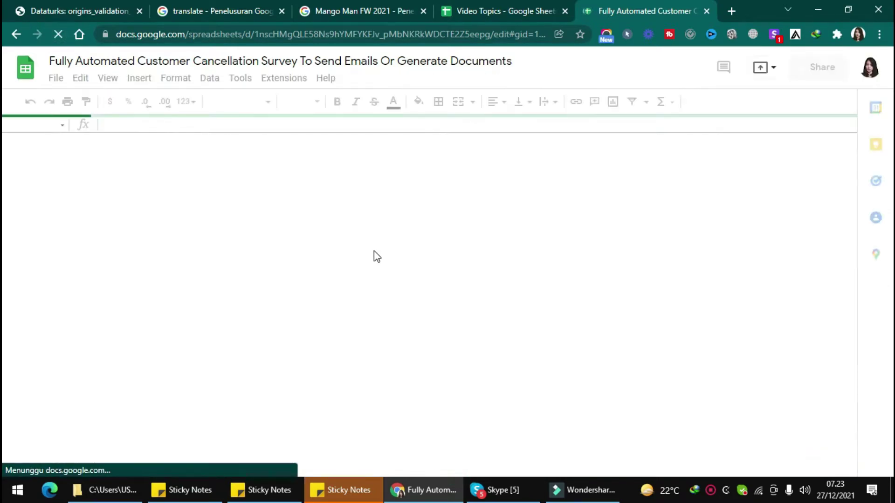
click(379, 78)
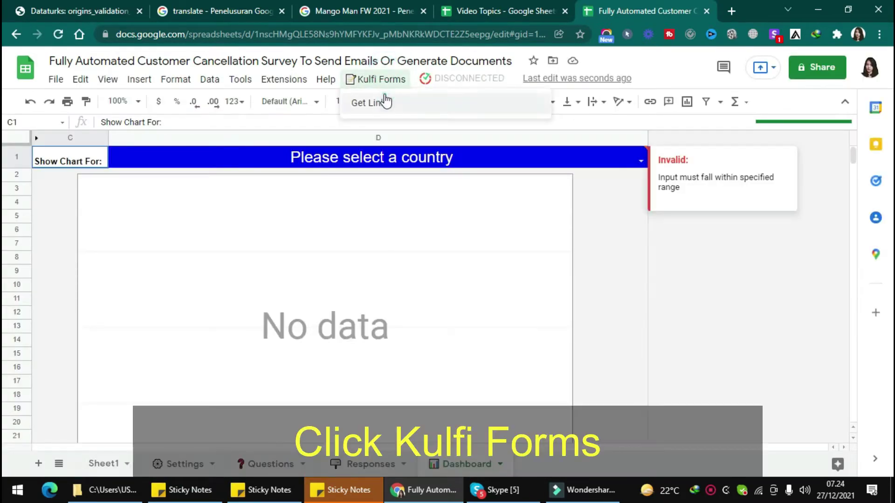
click(384, 99)
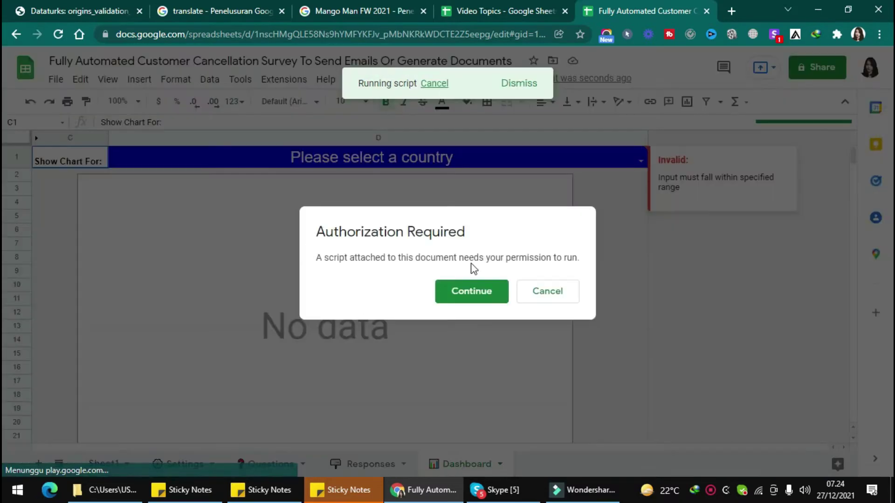
Step: Authorize Kulfi_Forms_ClientScript to access the Google account, proceeding past the unverified-app warning
click(472, 291)
click(343, 275)
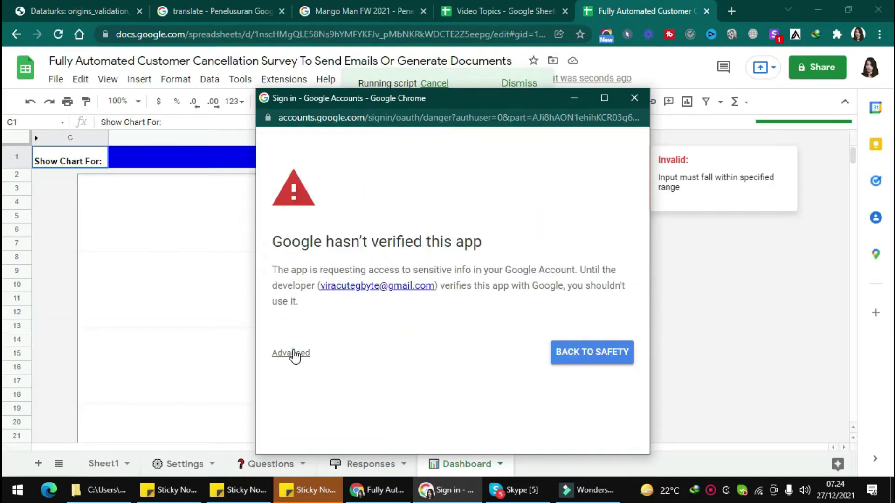
click(291, 354)
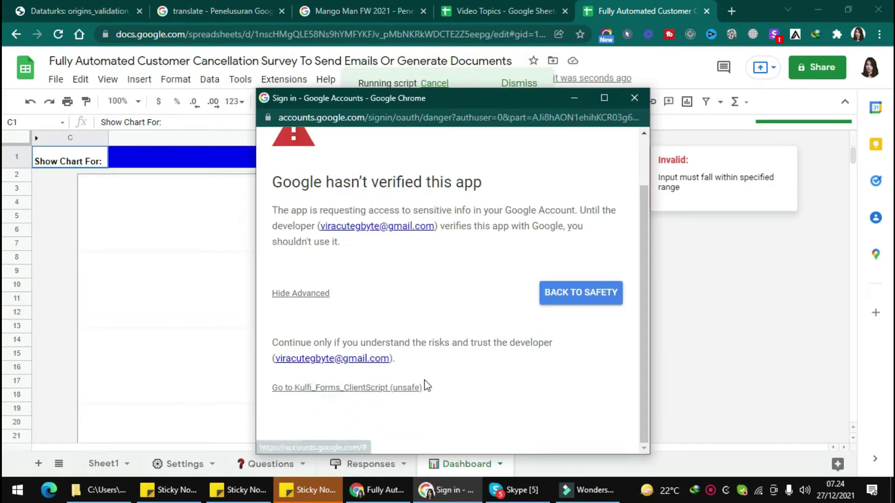
click(401, 387)
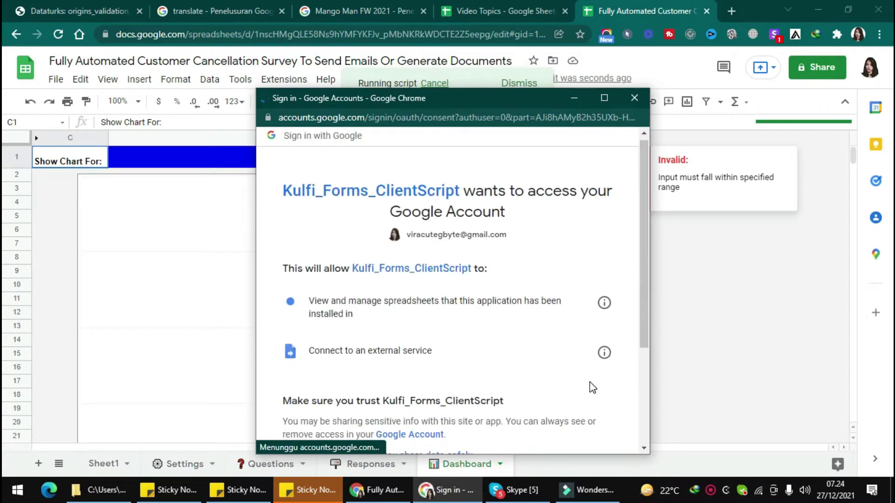
scroll(583, 380, down, 5)
click(563, 368)
Step: Copy the complete form link, open it in a new browser tab and look through the survey's questions
drag(220, 241, 553, 279)
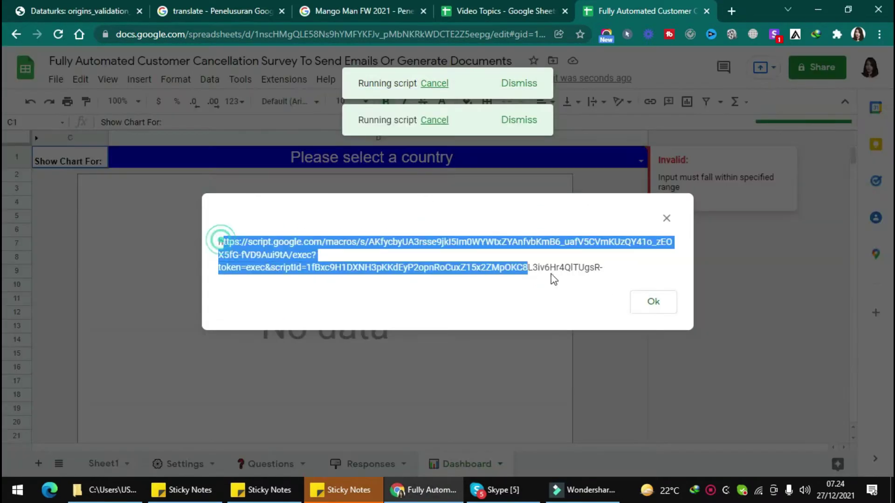
click(221, 238)
drag(218, 240, 614, 273)
key(ctrl+c)
click(731, 11)
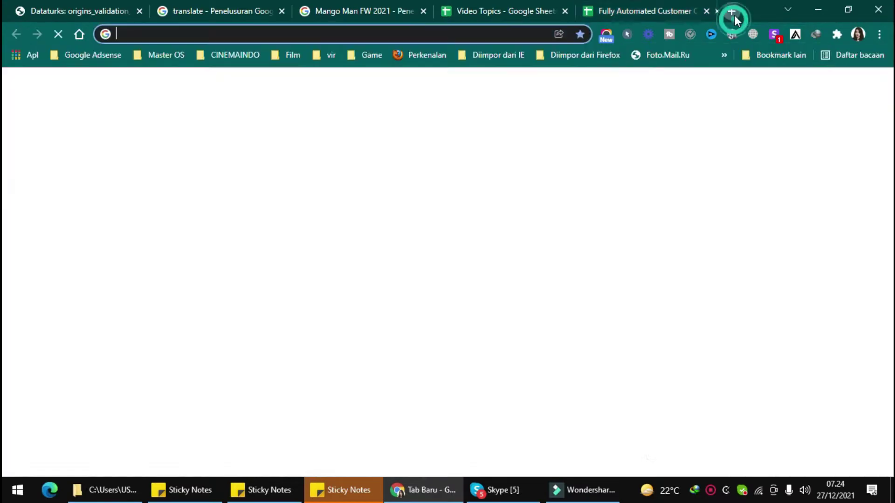
key(ctrl+v)
key(Return)
scroll(491, 252, down, 5)
scroll(491, 253, down, 5)
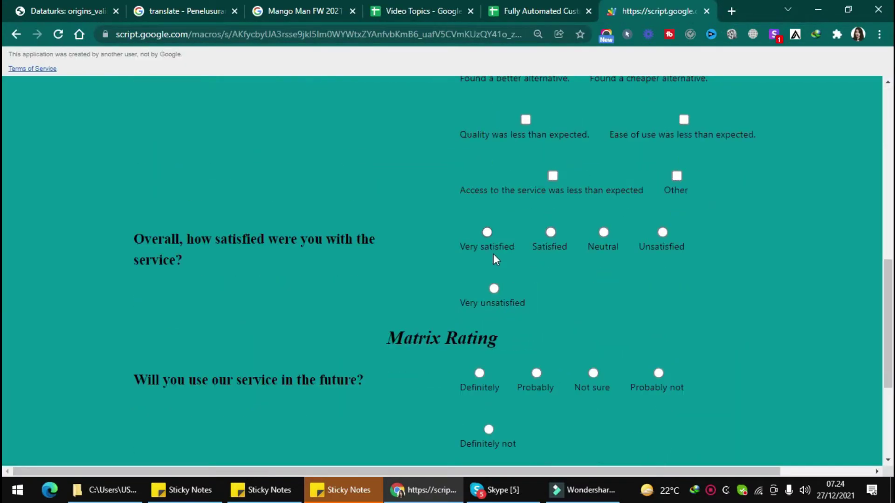
scroll(492, 253, up, 15)
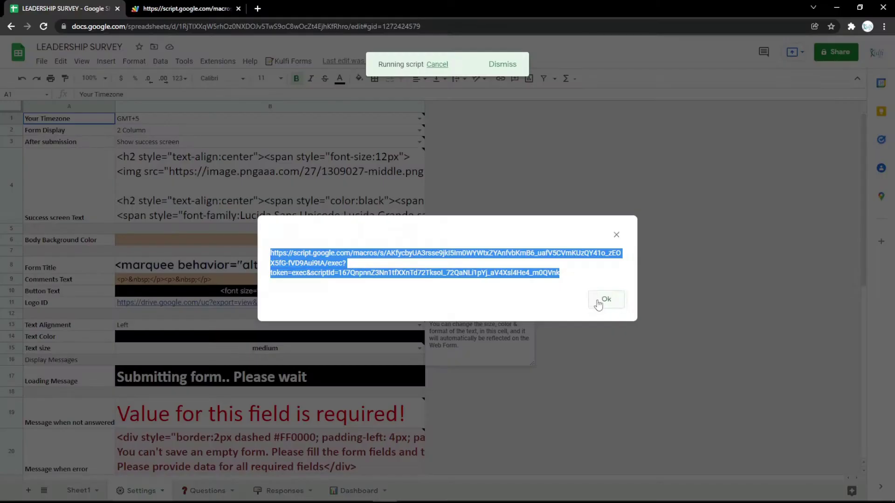
click(605, 299)
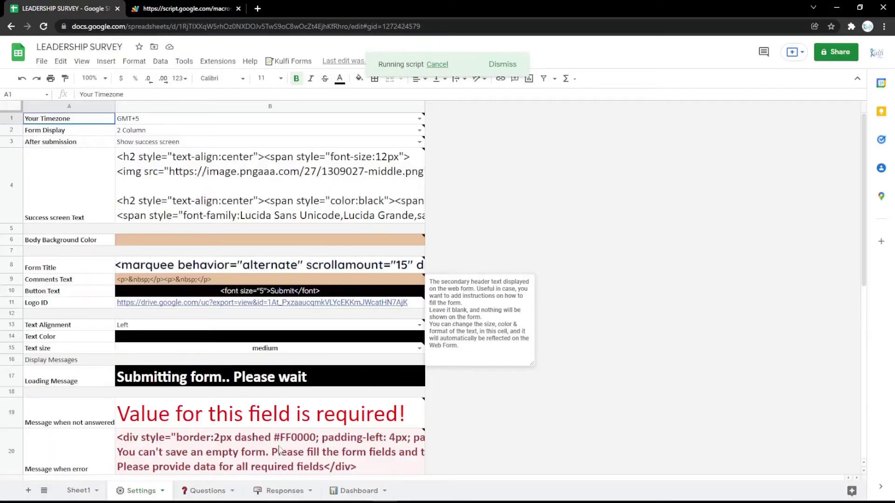
Step: Insert a row above the Department question in the Questions sheet and set its question type to Text
click(208, 491)
right_click(13, 164)
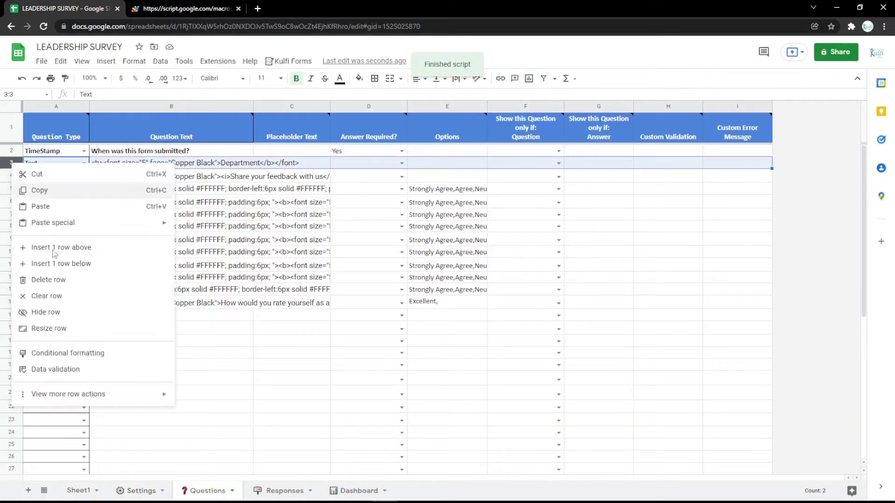
click(56, 246)
click(85, 164)
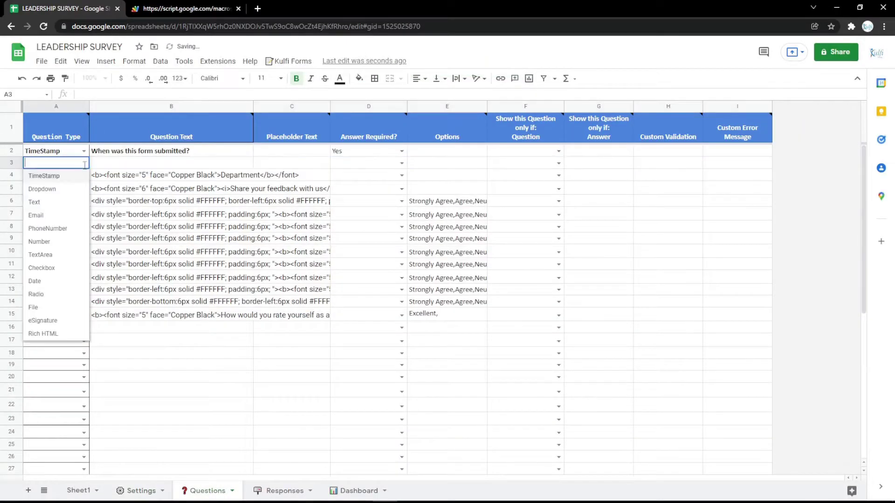
click(58, 205)
Step: Enter "Name" as the new question's text, using the same bold size 5 Copper Black markup as the Department question
click(151, 177)
click(153, 166)
key(ctrl+v)
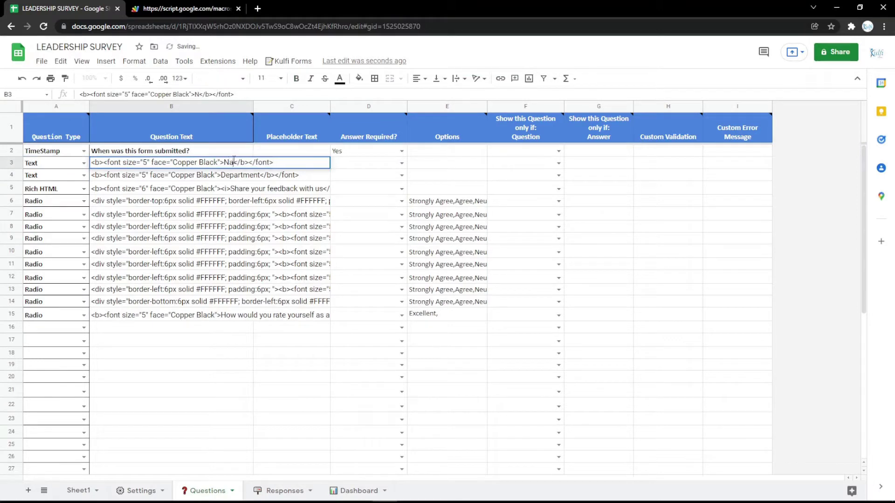
text(me)
key(Return)
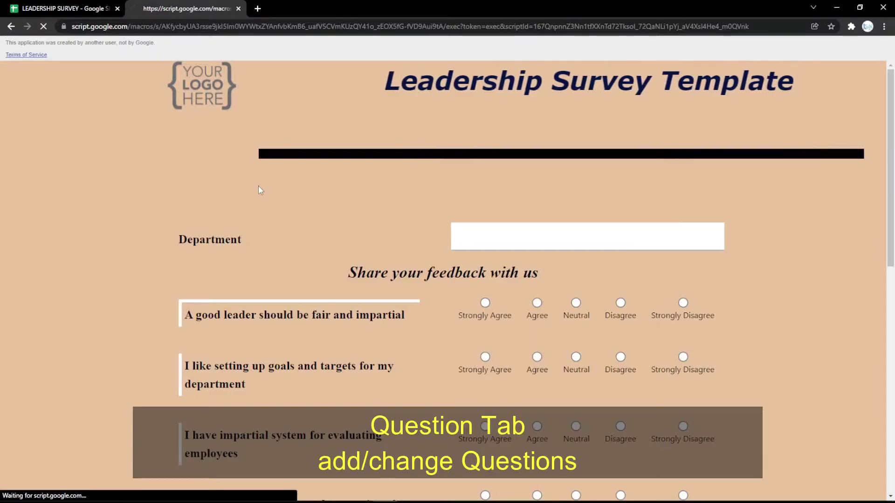
Step: Change the question above Department to type Email with the text "Email", and reload the live form to check it
click(63, 8)
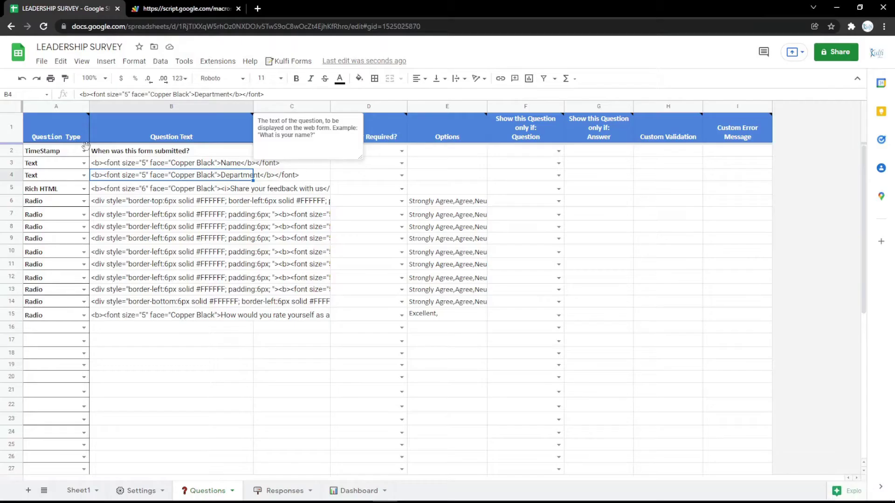
click(83, 163)
click(36, 215)
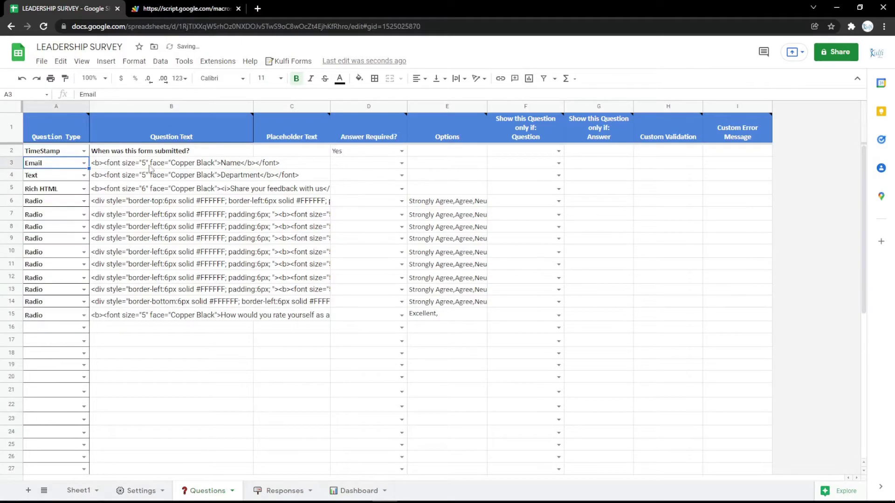
double_click(175, 163)
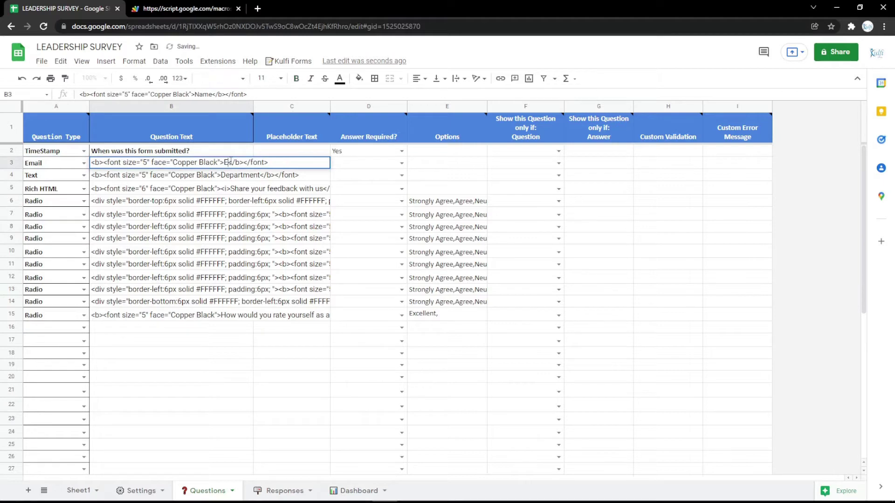
key(Return)
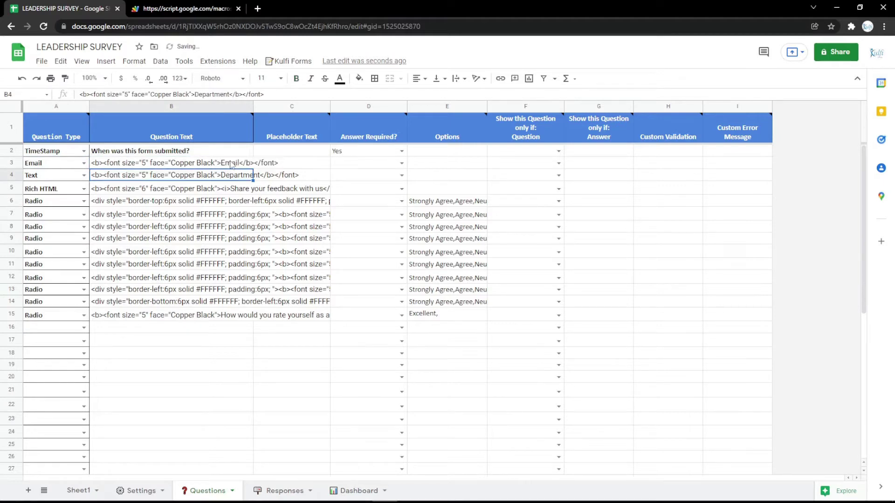
click(208, 7)
key(F5)
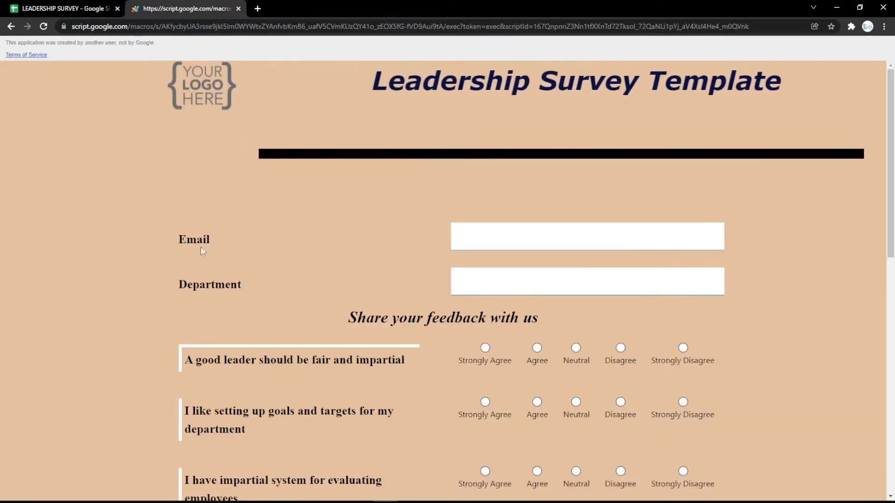
Step: Change the question above Department to type PhoneNumber with the text "Phone Number", and reload the live form to check it
key(ctrl+Tab)
click(84, 163)
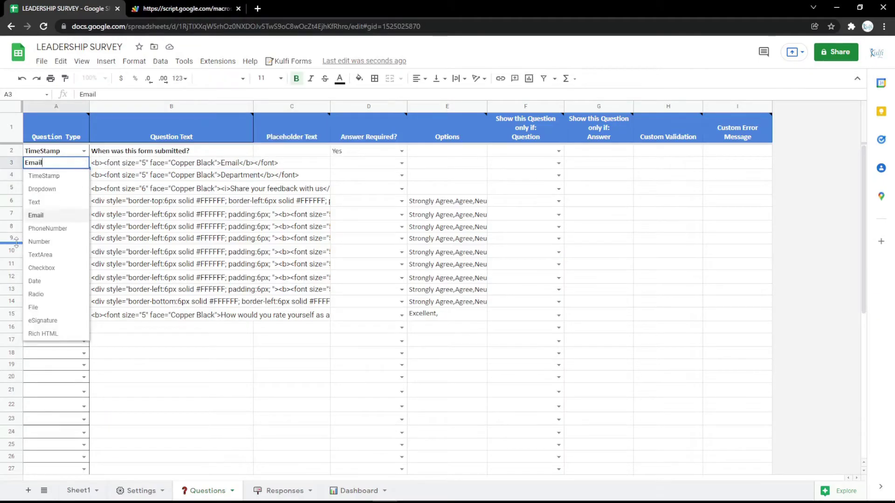
click(51, 229)
double_click(237, 163)
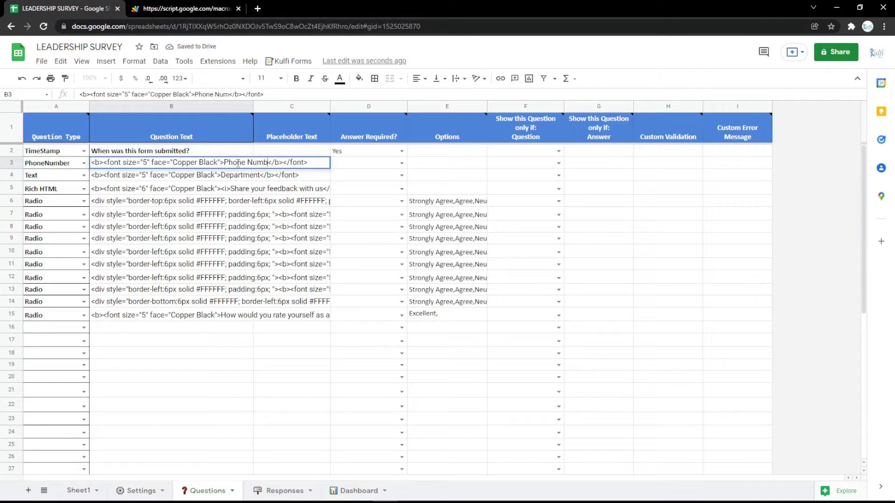
key(Return)
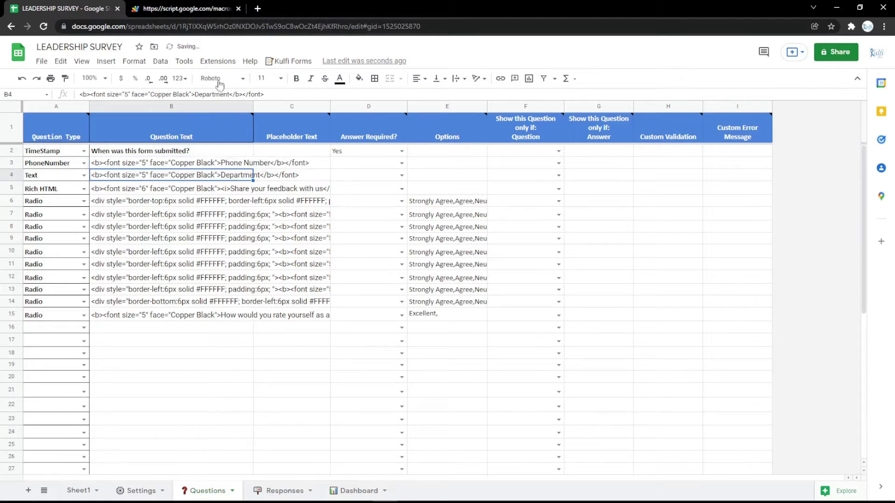
click(193, 8)
key(F5)
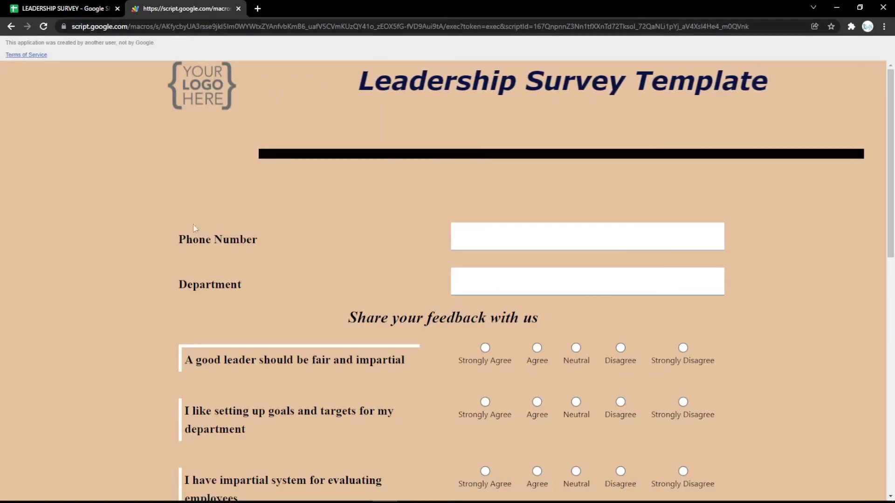
Step: Change the question above Department to type TextArea with the text "Address", and reload the live form to check it
click(32, 8)
click(84, 163)
click(47, 244)
click(84, 164)
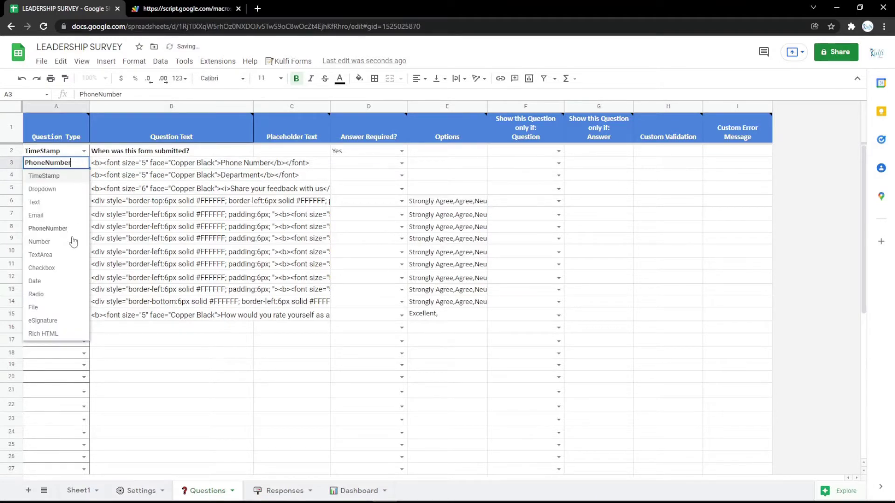
click(68, 254)
double_click(227, 162)
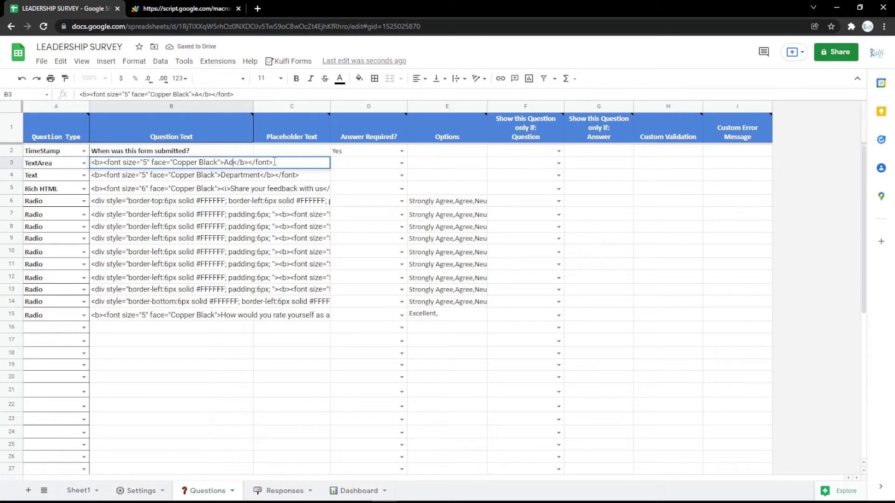
key(Return)
click(173, 7)
key(F5)
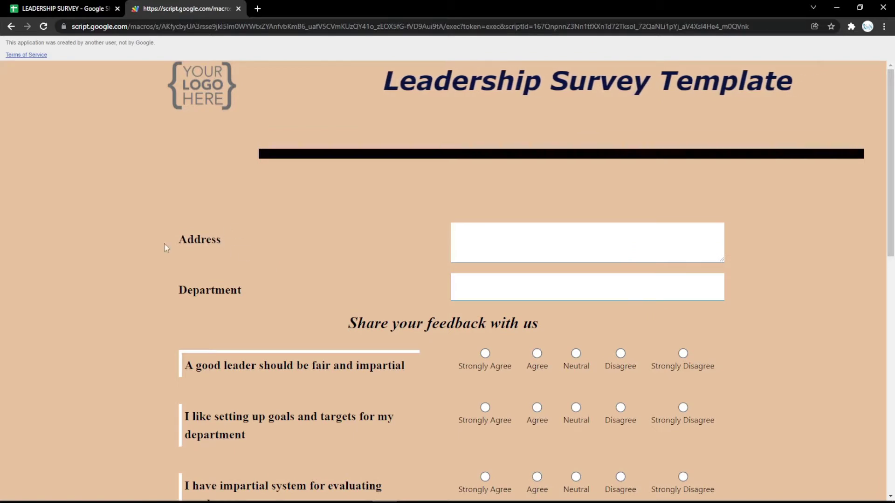
Step: Back in the Questions sheet, switch the Address question's type to Checkbox and finally to Date
click(49, 7)
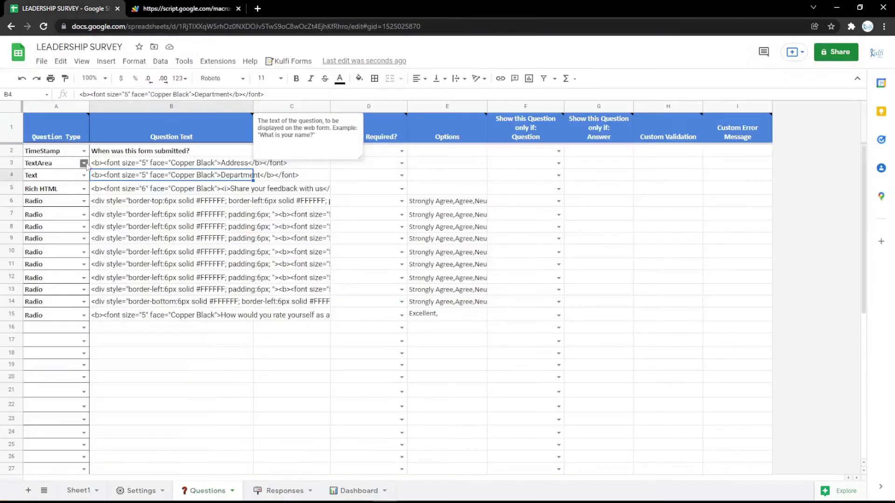
click(83, 163)
click(56, 267)
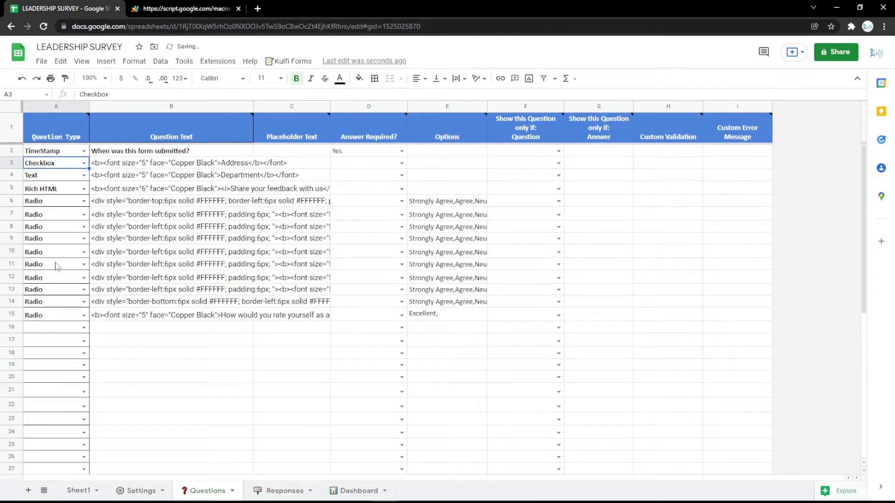
click(84, 163)
click(47, 281)
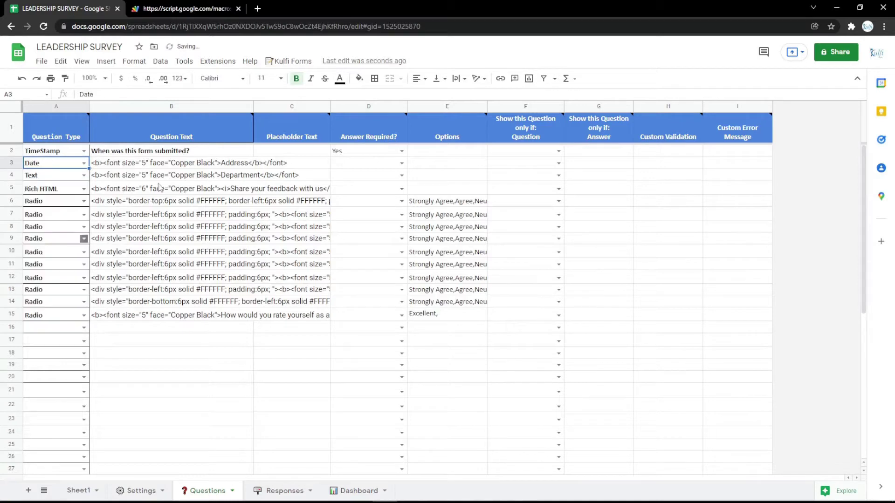
Step: Change the question text above Department to "Date", and reload the live form to check its date picker
double_click(232, 163)
text(Date)
click(235, 213)
click(222, 10)
key(F5)
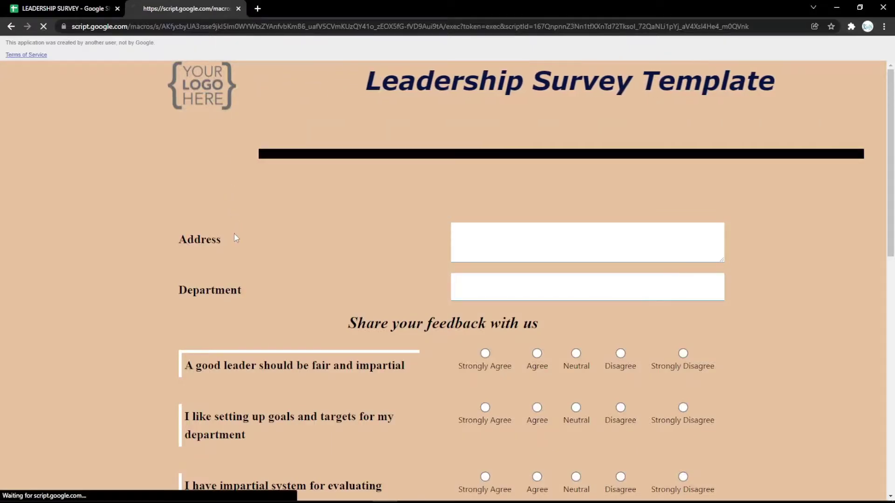
click(691, 247)
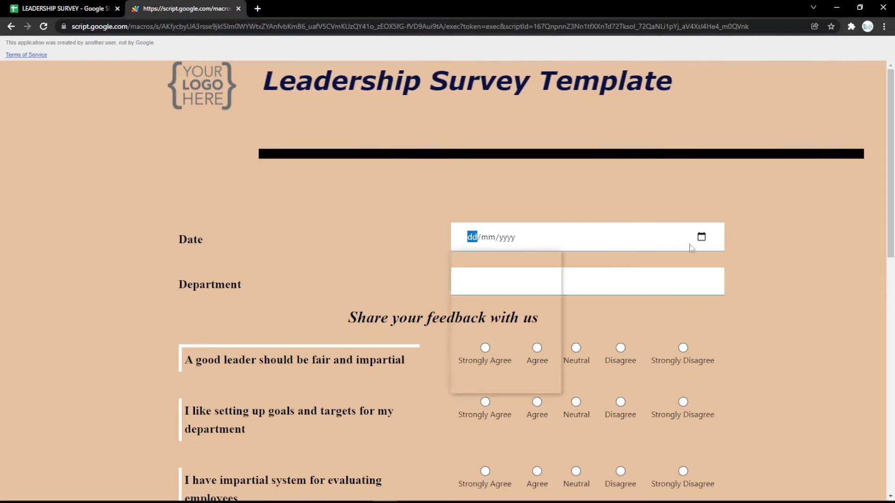
click(407, 239)
Step: Change the question above Department to type Radio with the text "Gender" and options "Male, Female", and check it in the live form
click(42, 8)
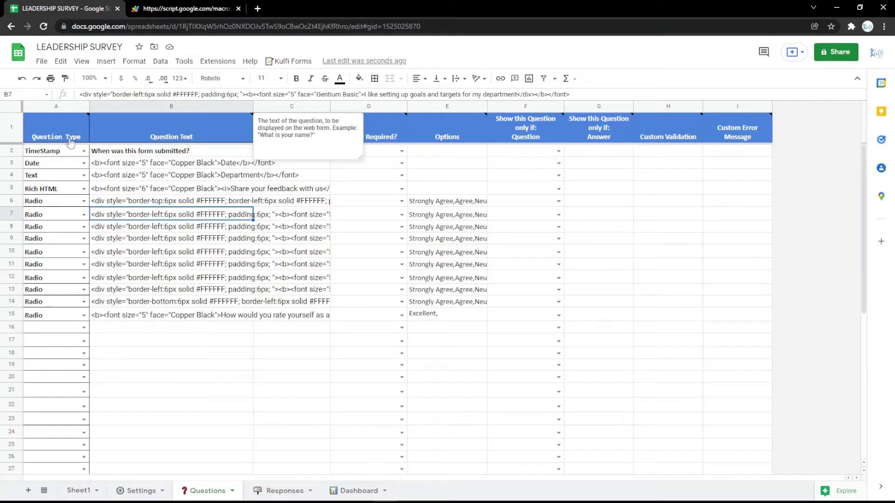
click(84, 163)
click(37, 294)
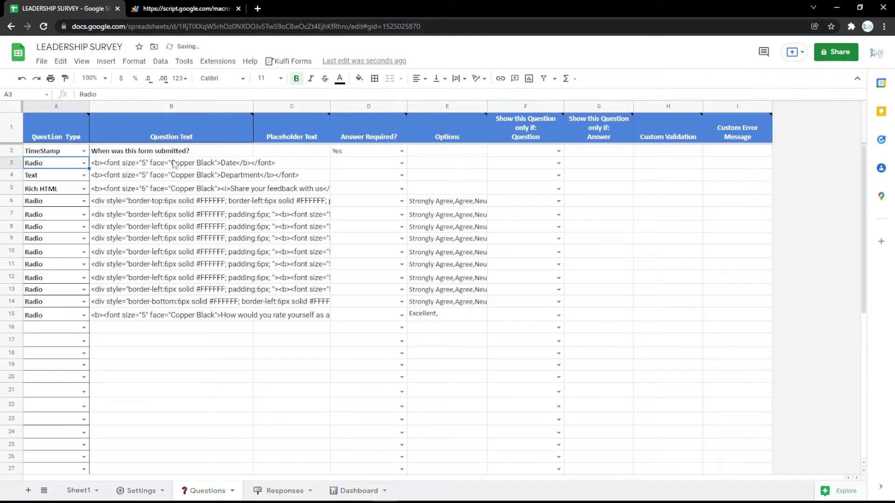
double_click(261, 161)
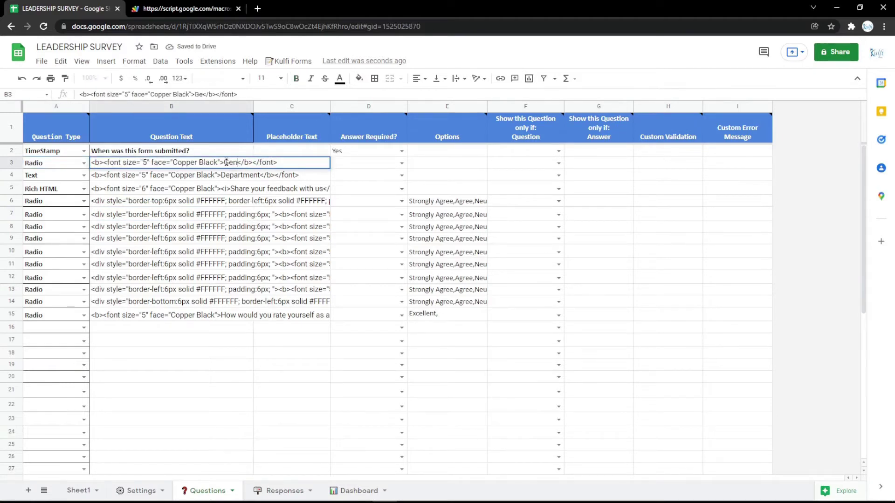
key(Return)
click(415, 165)
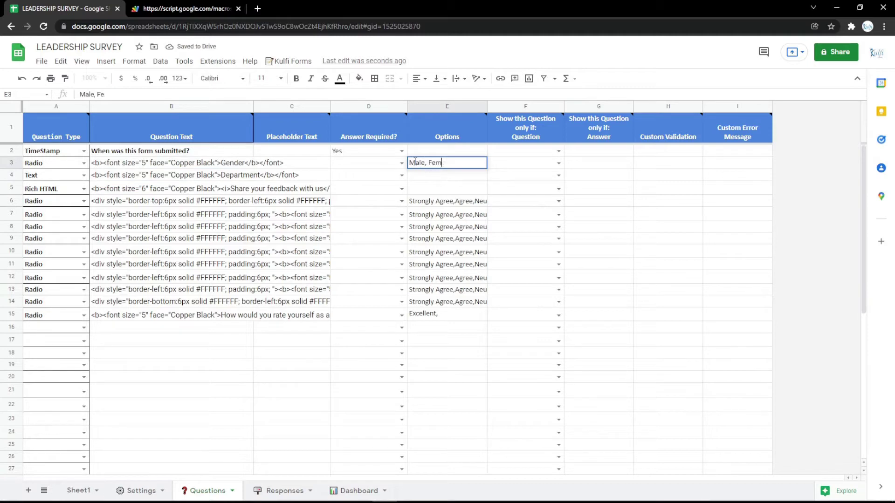
key(Return)
click(132, 5)
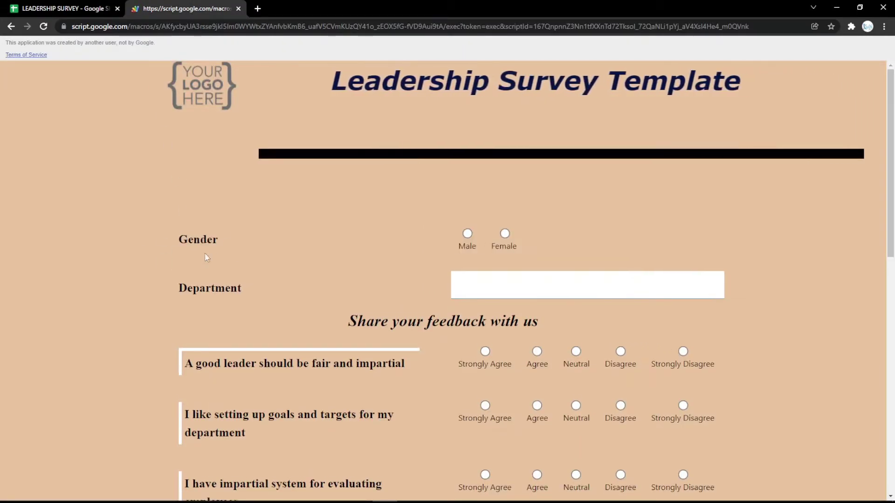
Step: Change the question above Department to type File with the text "File", clear its options, and reload the live form
click(55, 4)
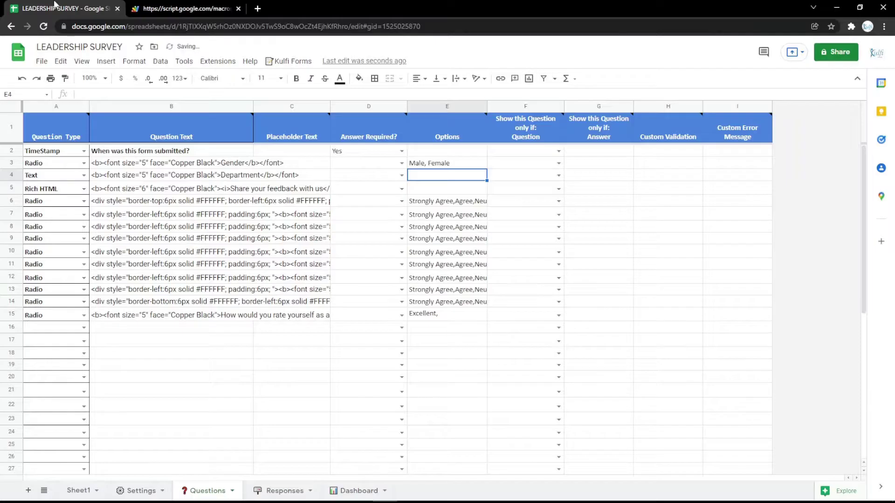
double_click(85, 163)
click(33, 307)
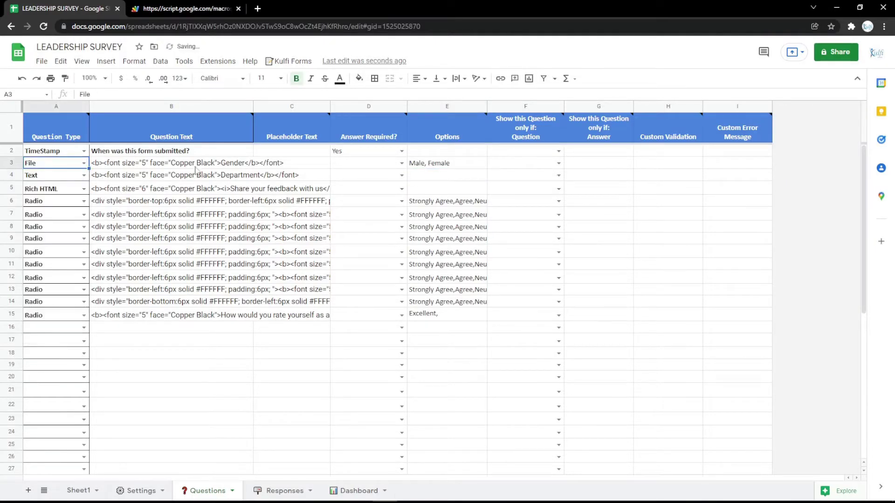
double_click(200, 164)
double_click(236, 162)
text(Fi)
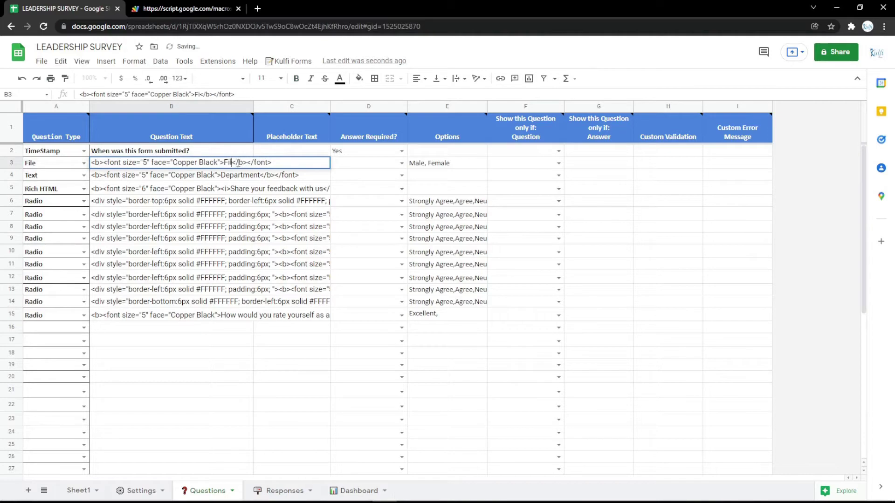
text(le)
key(Return)
click(429, 164)
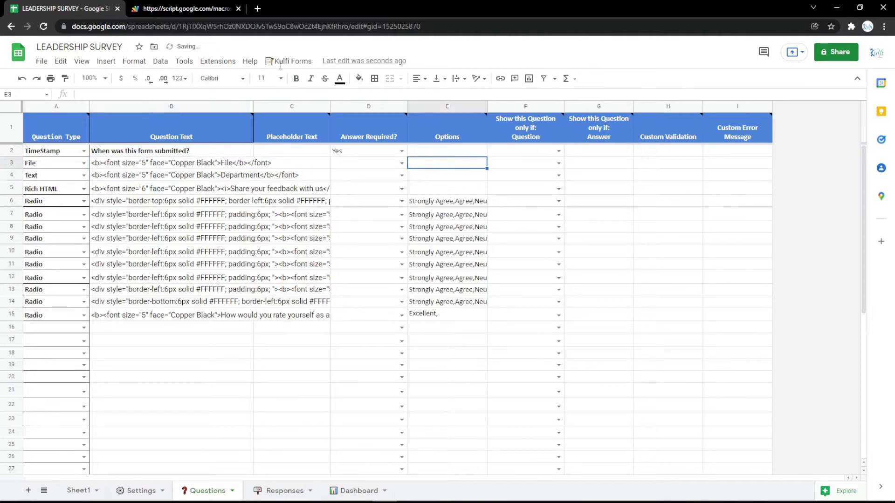
click(190, 9)
key(F5)
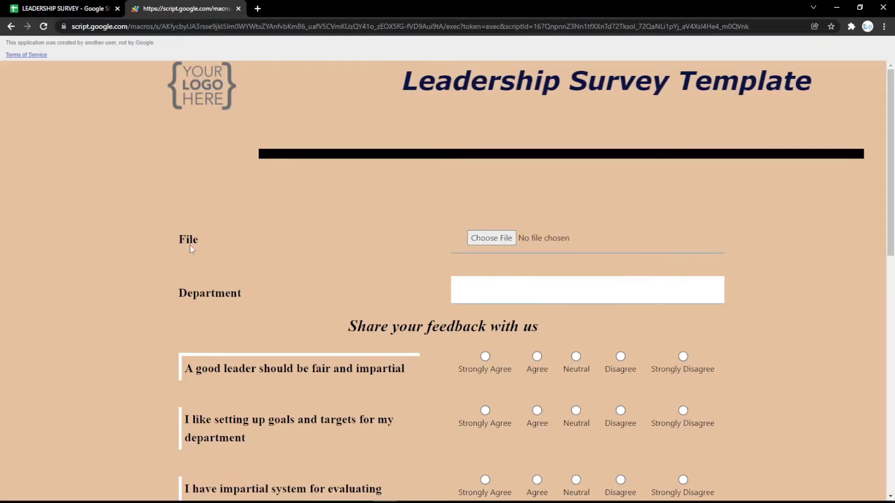
Step: Test the File question in the live form by uploading the Identity image from the Music folder
click(512, 244)
click(119, 103)
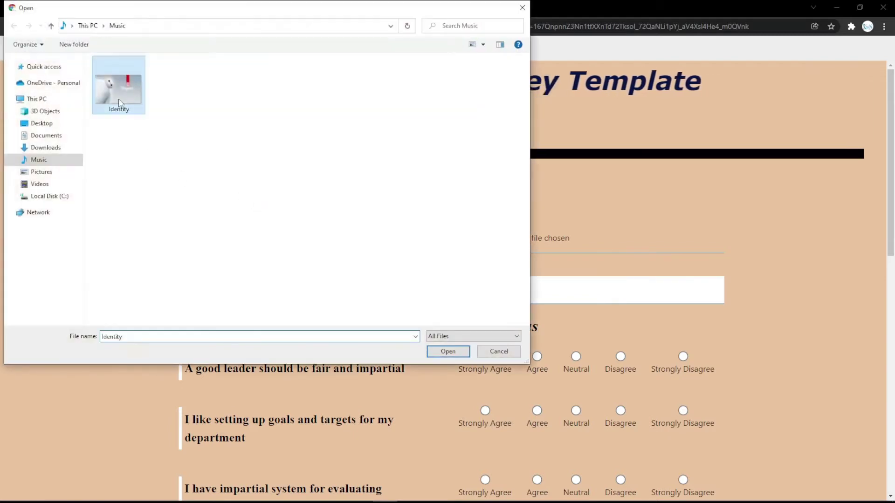
double_click(119, 103)
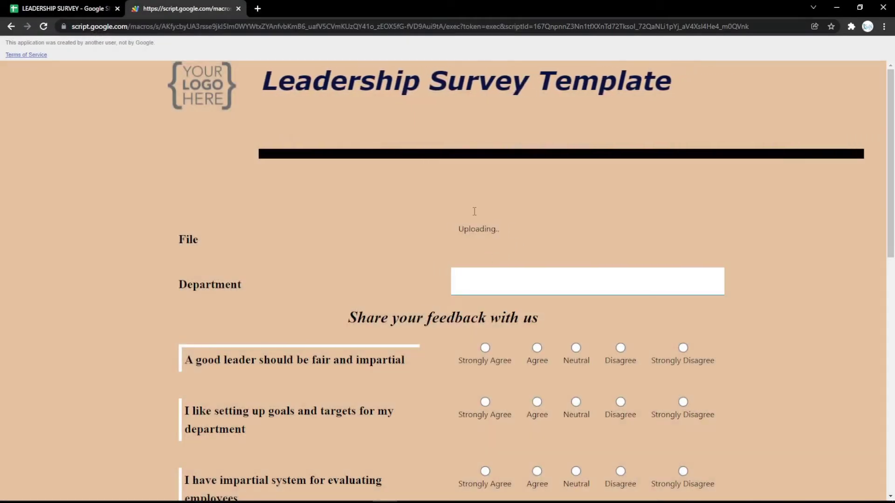
Step: Change the question above Department to type eSignature with the text "Signature", and reload the live form to check it
click(73, 5)
click(84, 162)
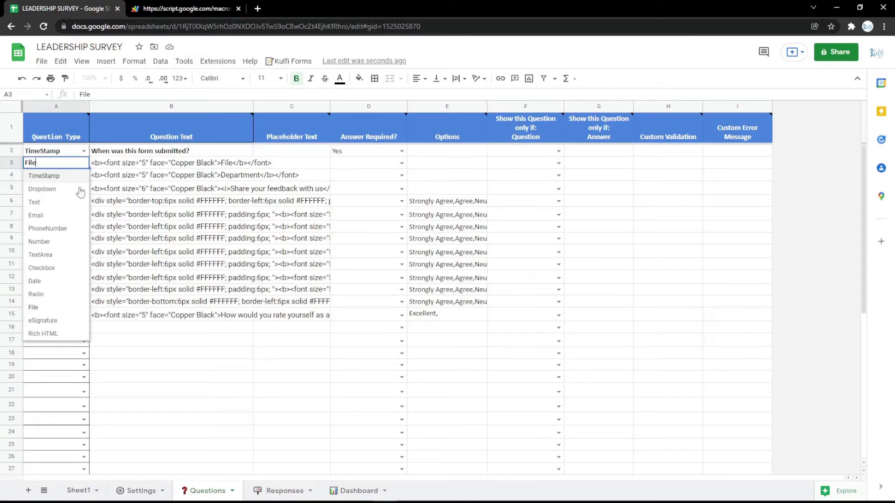
click(48, 322)
double_click(210, 163)
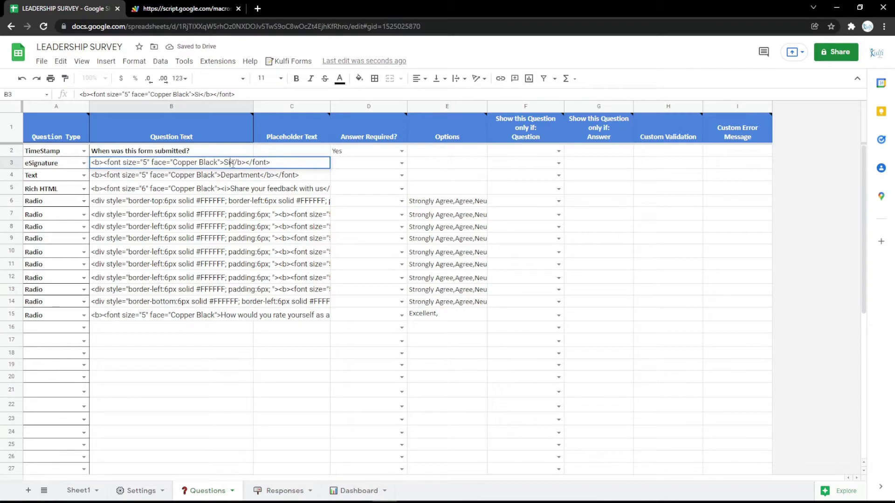
text(Signature)
key(Return)
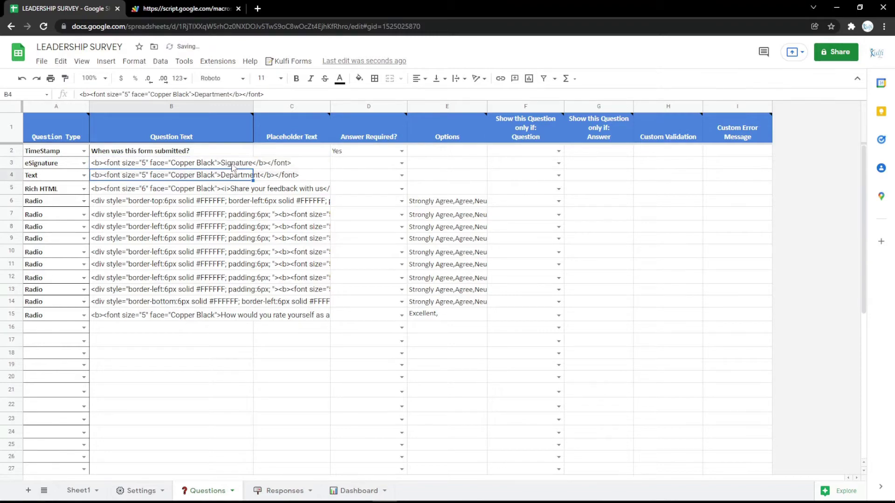
click(210, 9)
key(F5)
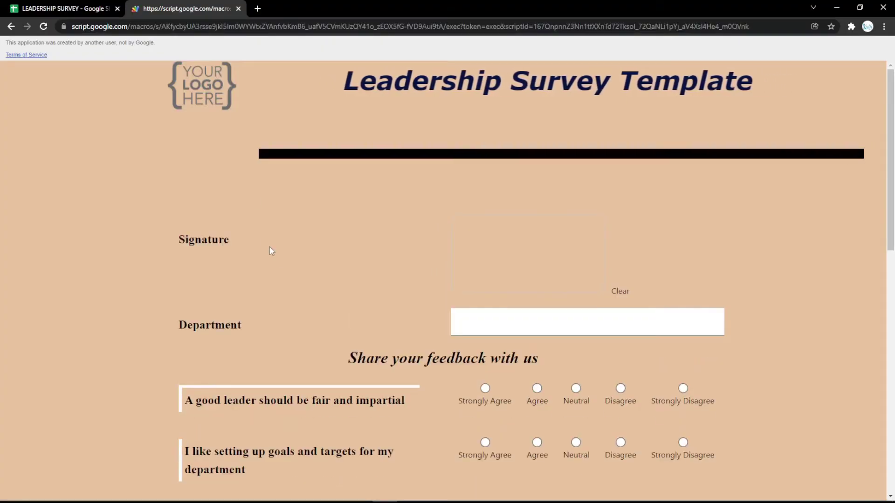
Step: Draw a test signature in the live form's signature field and clear it again
mouse_move(502, 250)
mouse_down()
mouse_move(509, 240)
mouse_move(599, 280)
mouse_move(573, 250)
mouse_move(602, 282)
mouse_up()
click(627, 297)
click(615, 294)
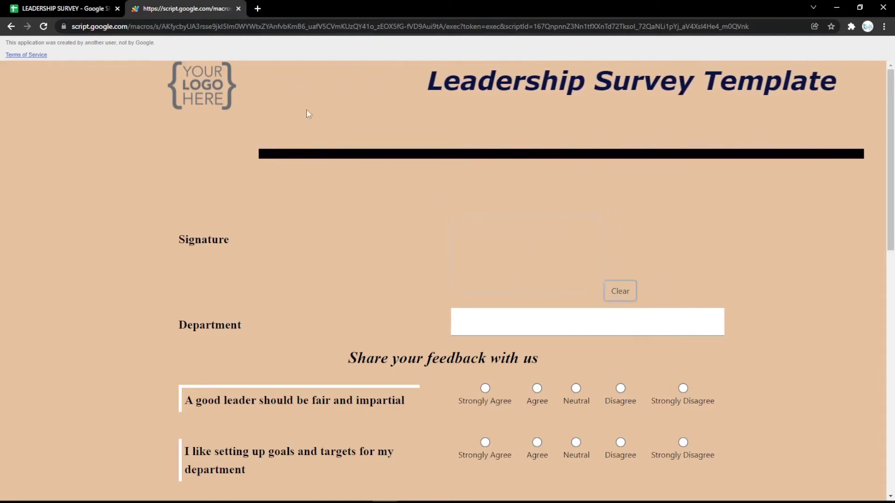
Step: Back in the Questions sheet, switch the Signature question's type to Rich HTML and select its question text cell
click(96, 6)
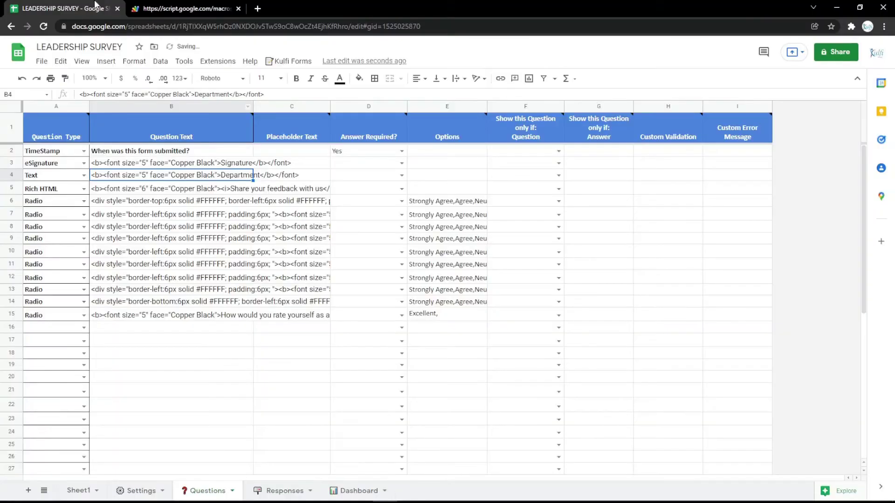
click(84, 164)
click(66, 332)
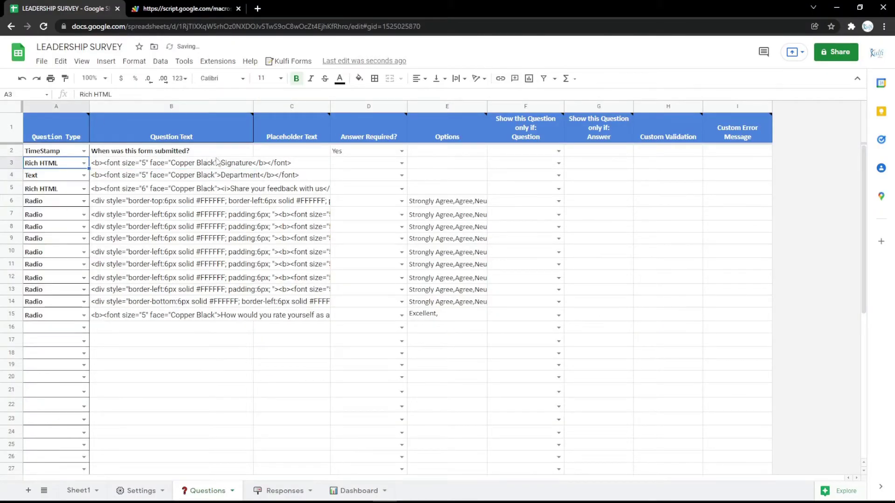
double_click(232, 162)
click(230, 188)
click(181, 172)
click(176, 165)
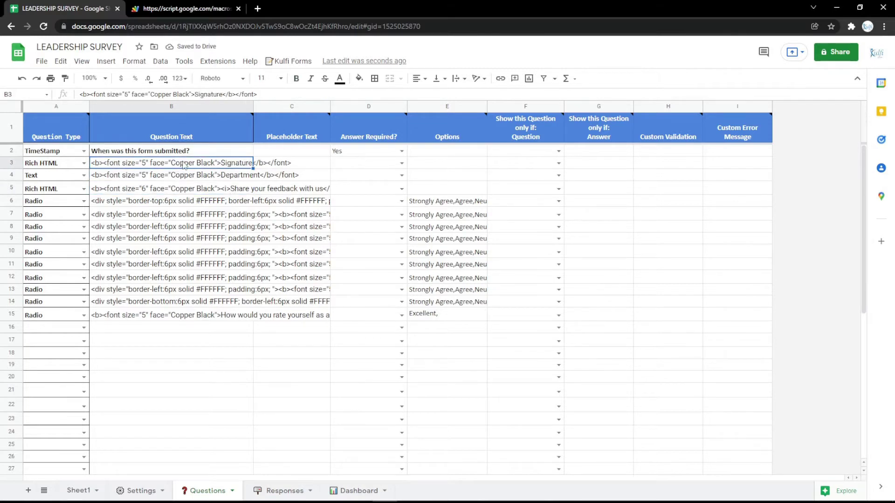
Step: Open Google Maps in a new browser tab, find Google Indonesia, and copy the HTML for embedding its map
click(258, 9)
click(77, 43)
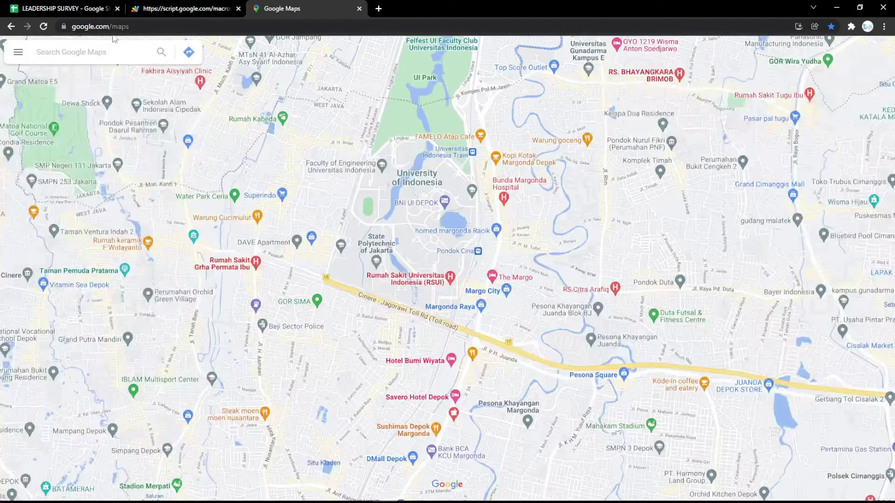
click(111, 52)
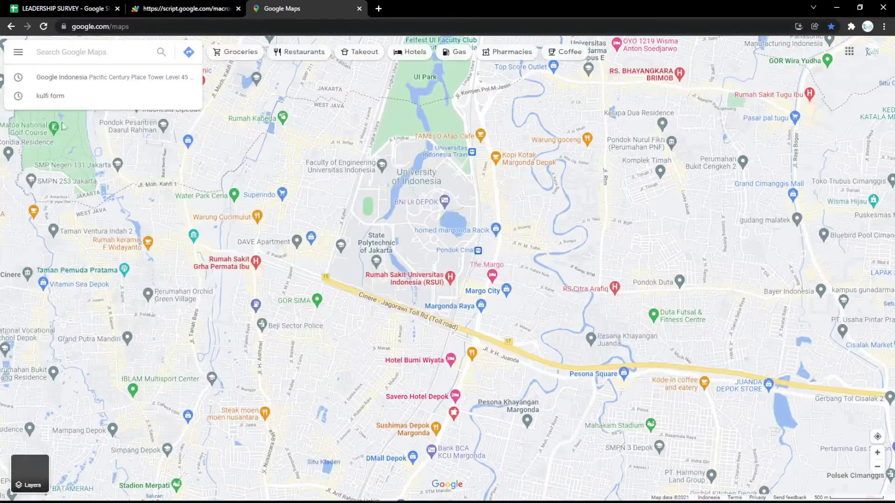
click(64, 78)
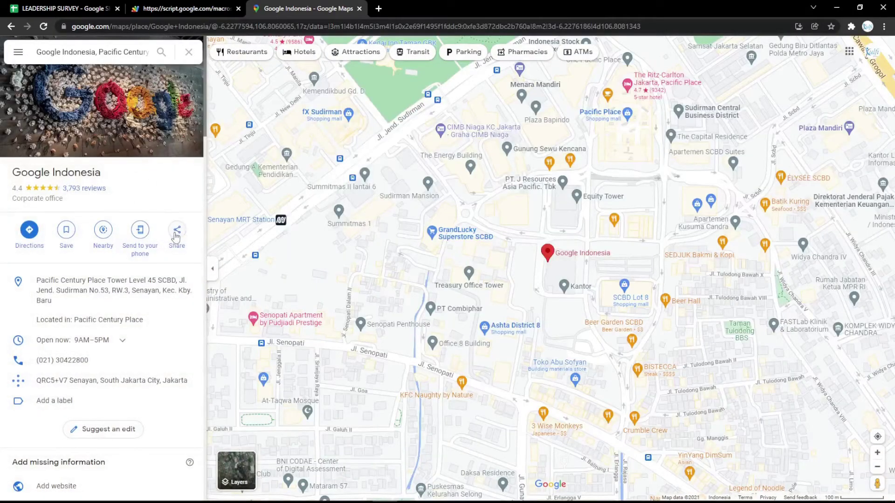
click(176, 233)
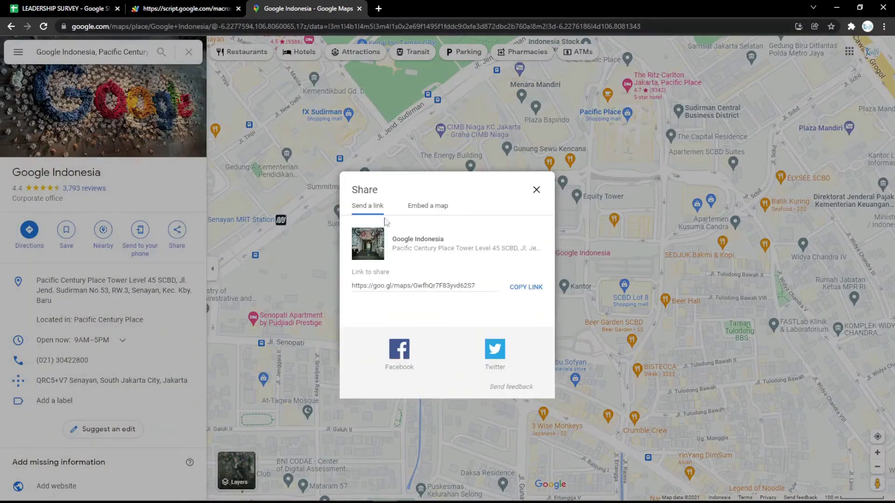
click(428, 202)
click(580, 163)
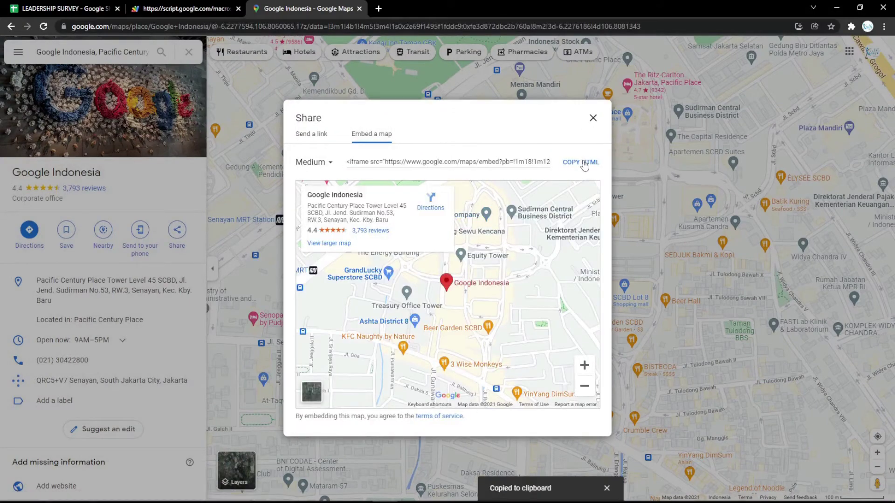
Step: Replace the Rich HTML question text above Department with the copied map embed code, and reload the live form
click(89, 8)
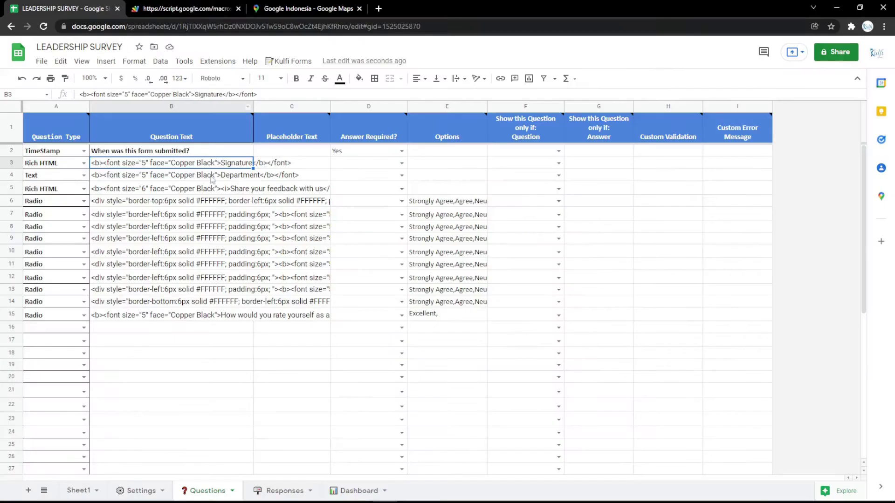
key(ctrl+v)
click(187, 8)
key(F5)
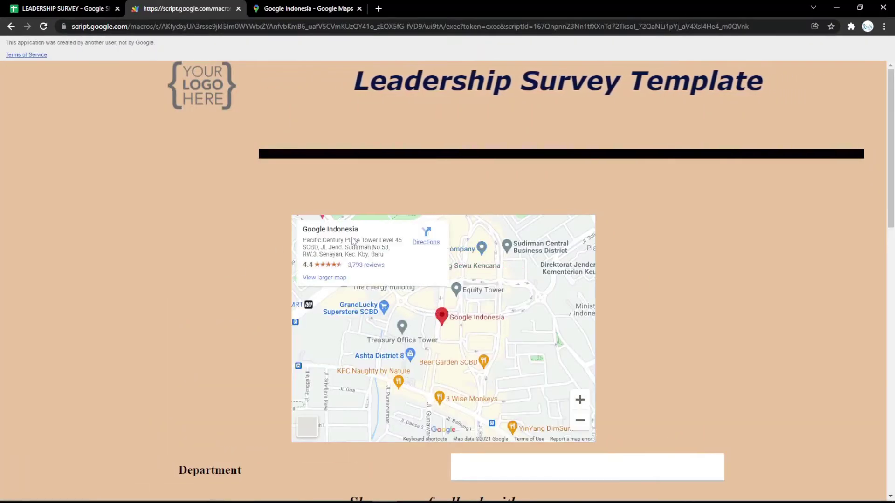
Step: Delete the Rich HTML map row above Department from the Questions sheet, and check the live form
click(108, 7)
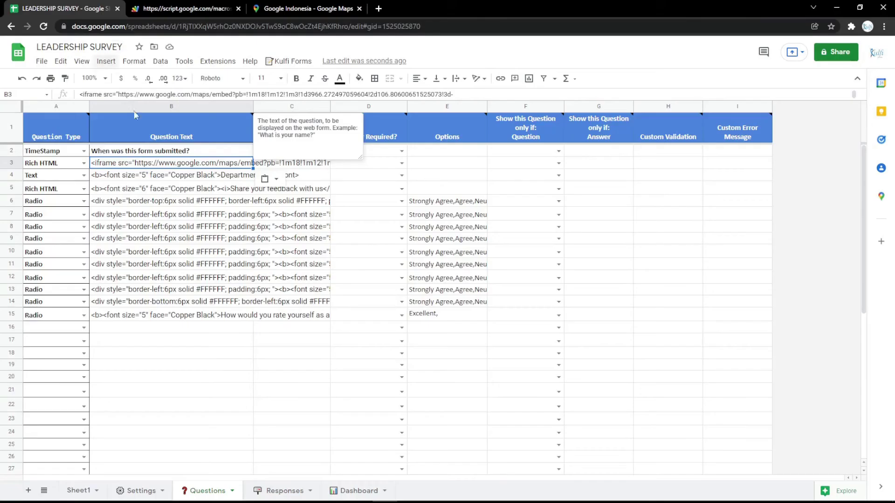
click(14, 161)
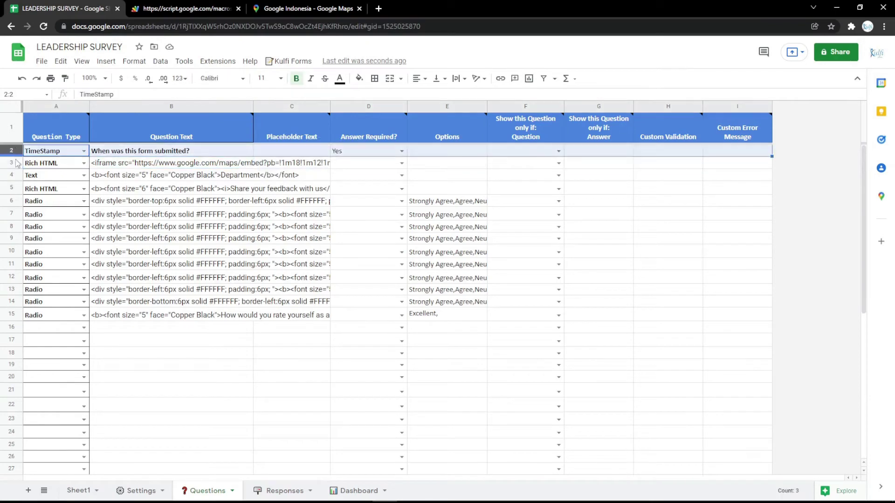
right_click(14, 158)
click(52, 275)
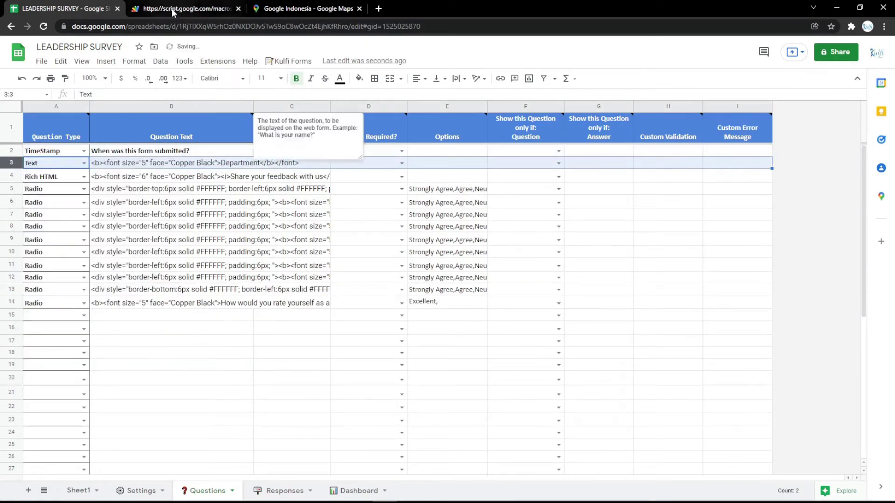
click(171, 9)
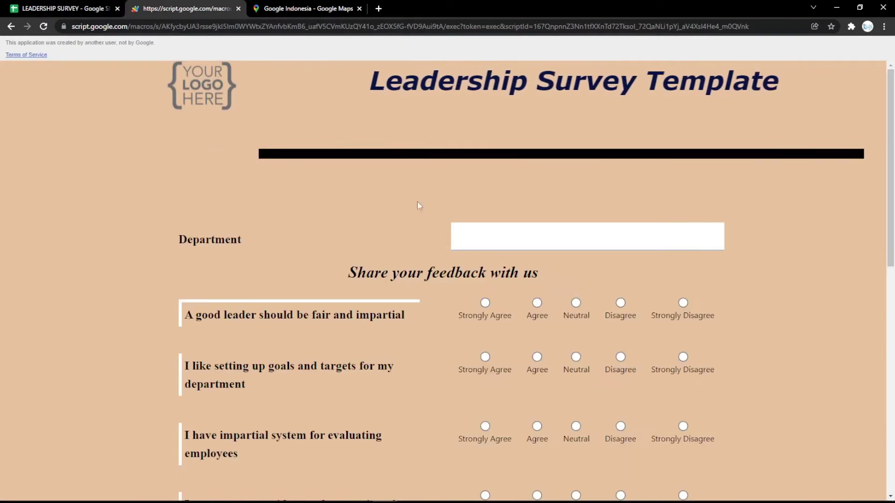
Step: In the Settings sheet, fill the Body Background Color cell with light magenta, then reload and review the live form
click(22, 5)
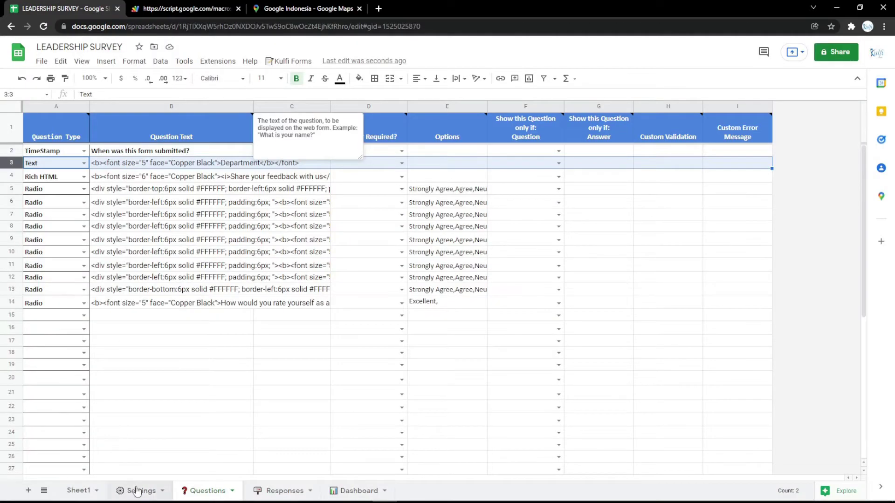
click(137, 490)
click(233, 239)
click(359, 78)
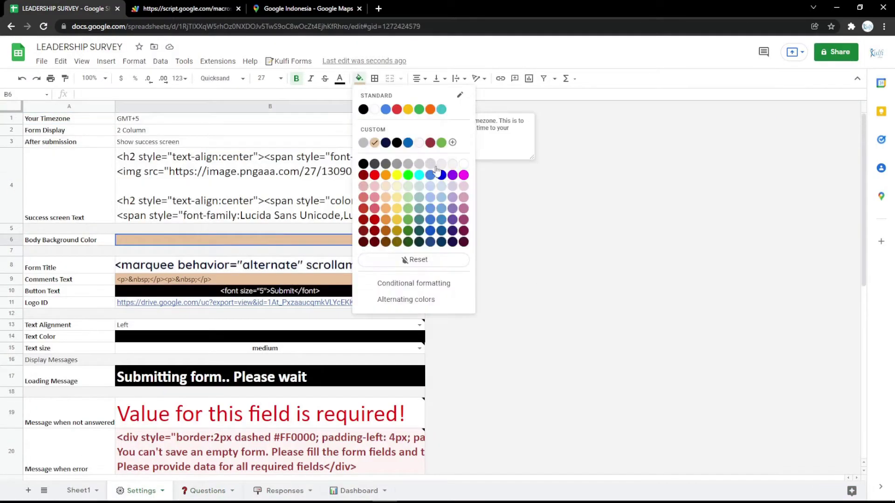
click(461, 189)
click(218, 6)
key(F5)
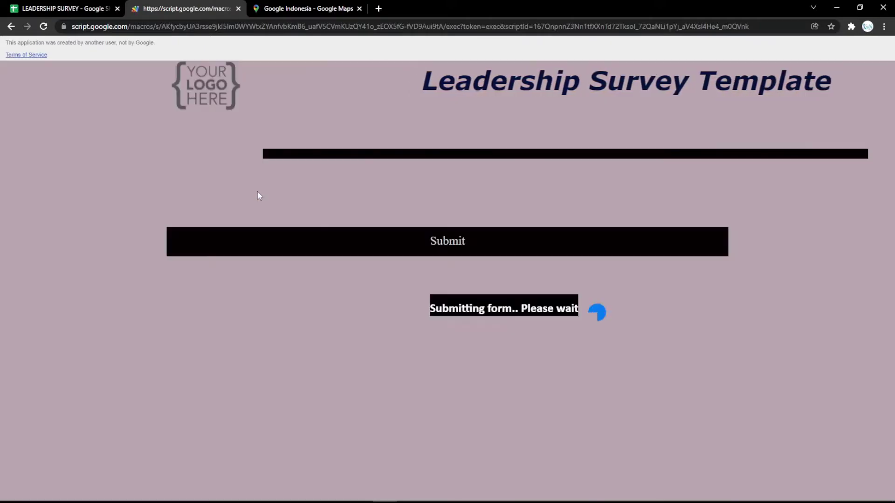
scroll(257, 191, down, 10)
scroll(257, 192, up, 10)
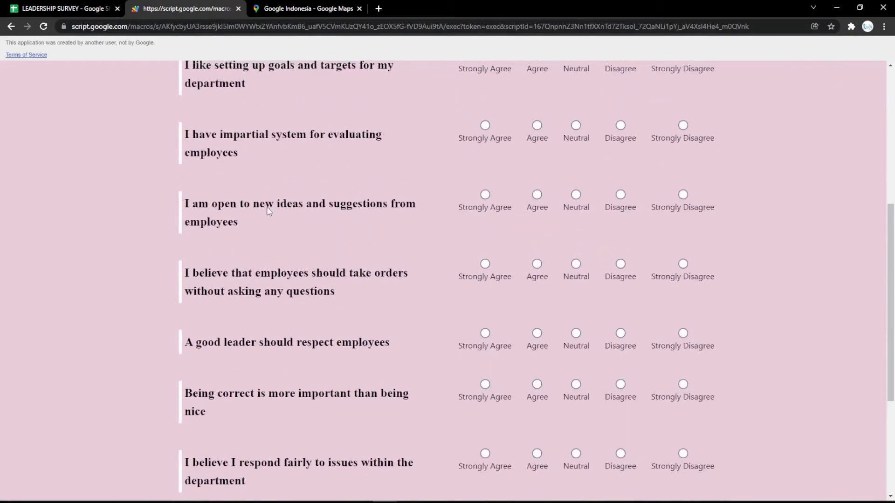
Step: Fill the Button Text cell in Settings with magenta, reload the live form, and check its Submit button
click(116, 5)
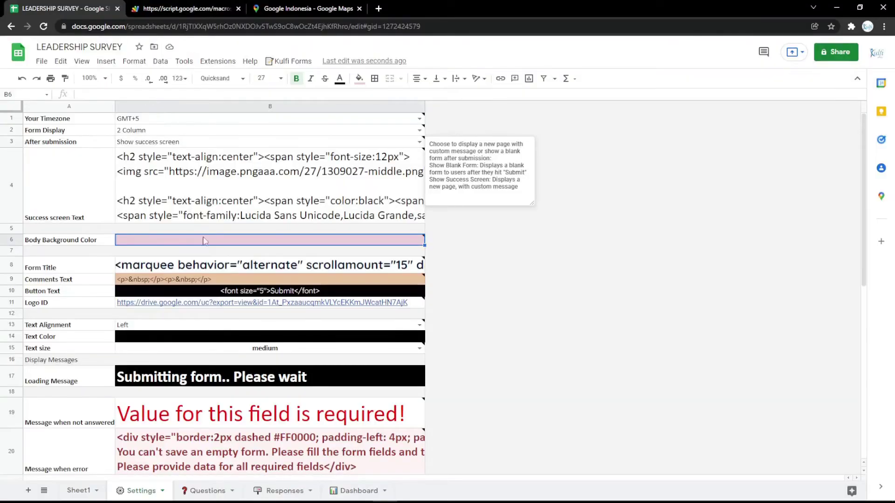
click(225, 295)
click(360, 78)
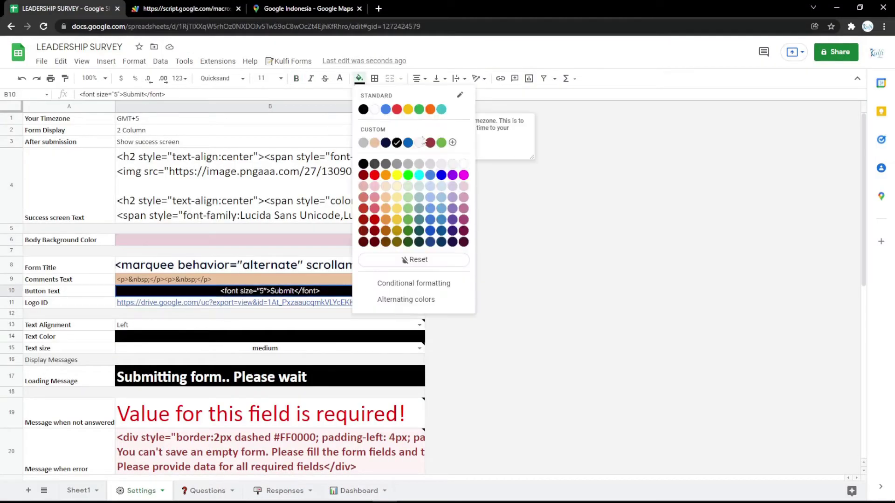
click(464, 175)
click(186, 9)
key(F5)
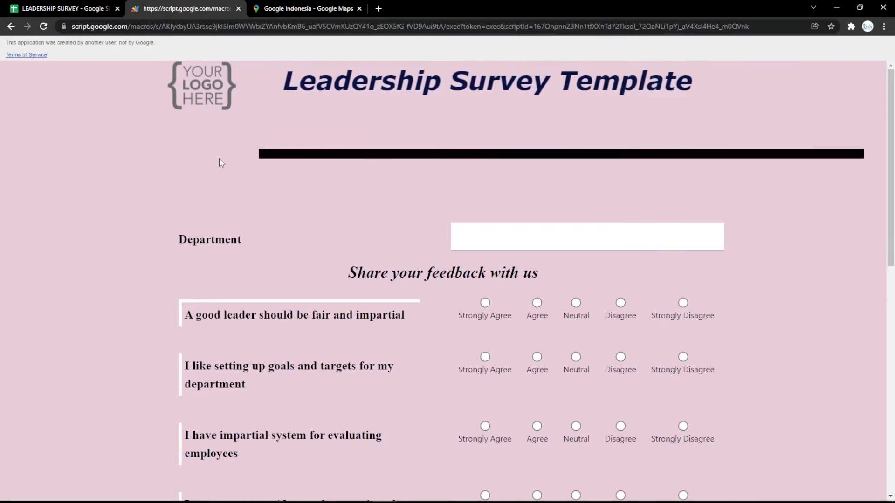
scroll(239, 221, down, 1)
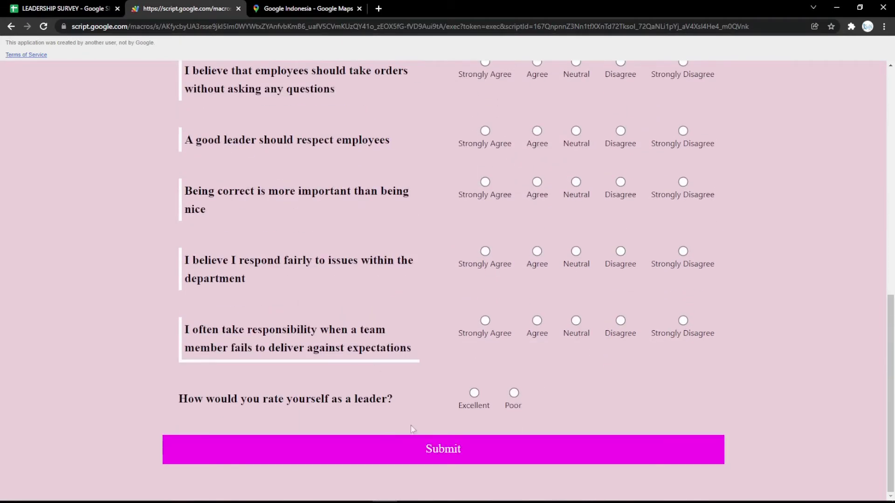
Step: Open the bookmarked logo image in a new browser tab, put its address in the Logo ID setting, and reload the form
click(81, 8)
click(378, 8)
click(92, 43)
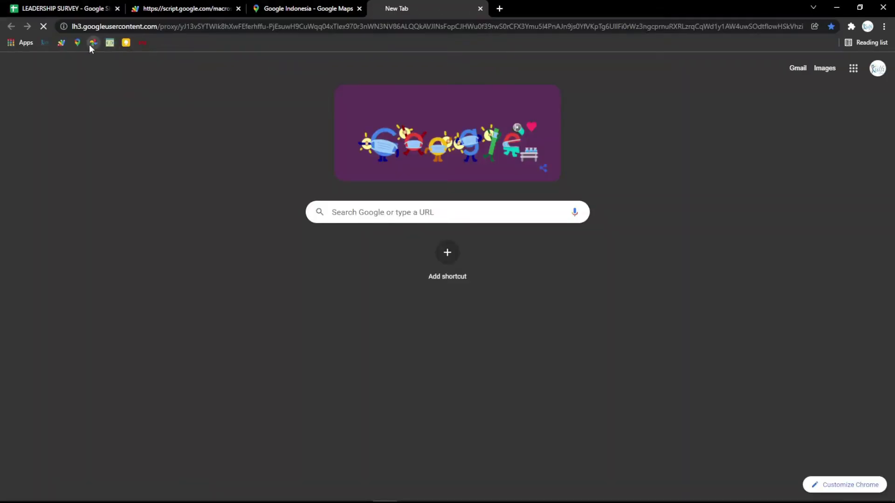
click(139, 26)
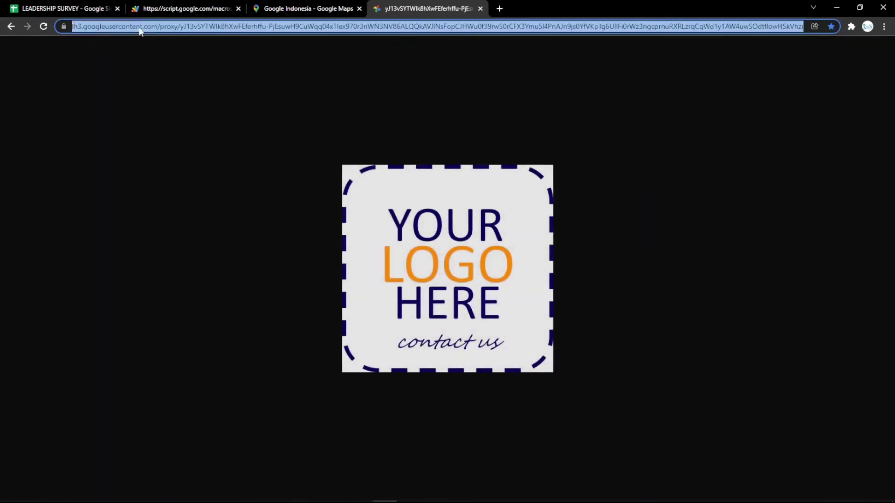
click(79, 7)
key(ctrl+v)
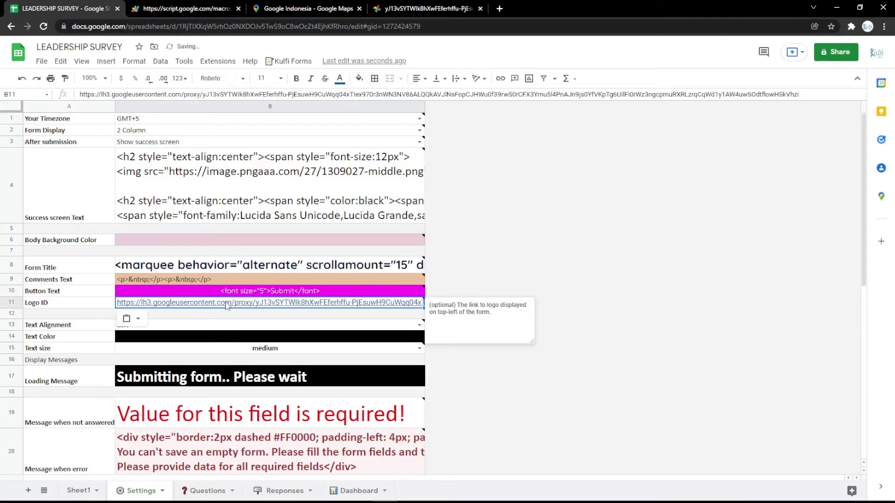
click(213, 15)
key(F5)
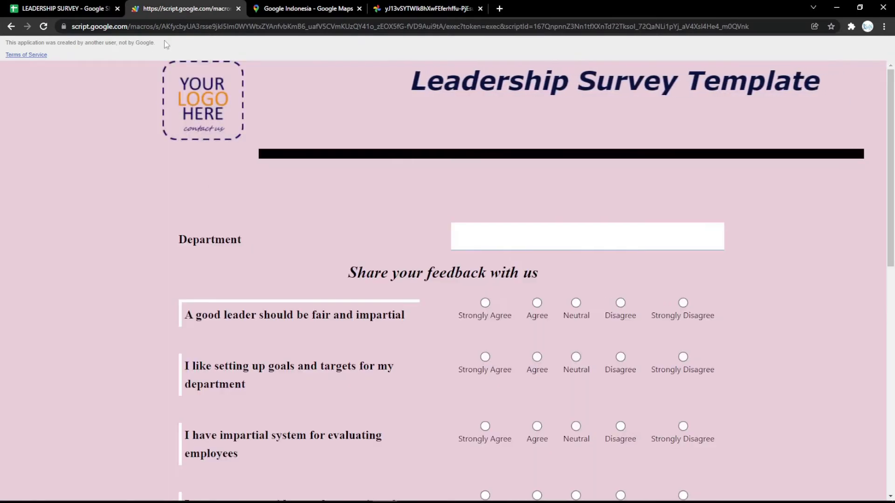
Step: Fill the Text Color cell in the Settings sheet with magenta and reload the live form
click(21, 3)
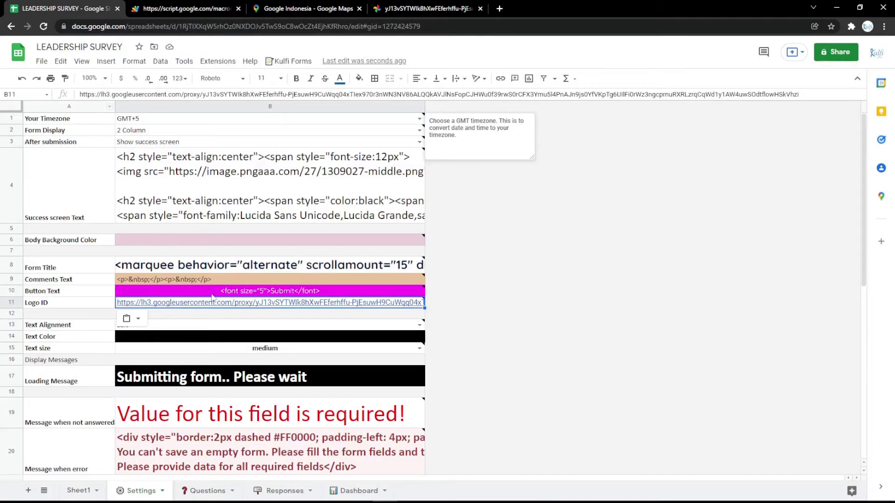
click(250, 340)
click(359, 79)
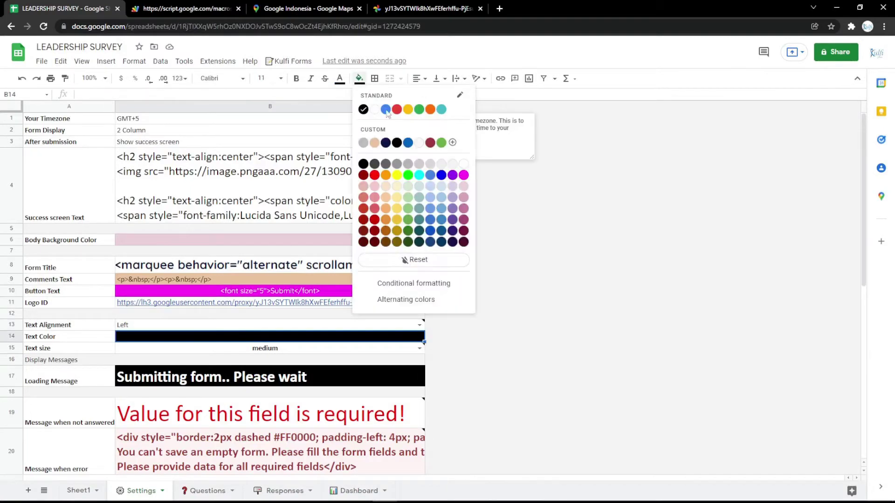
click(463, 174)
key(ctrl+Tab)
key(F5)
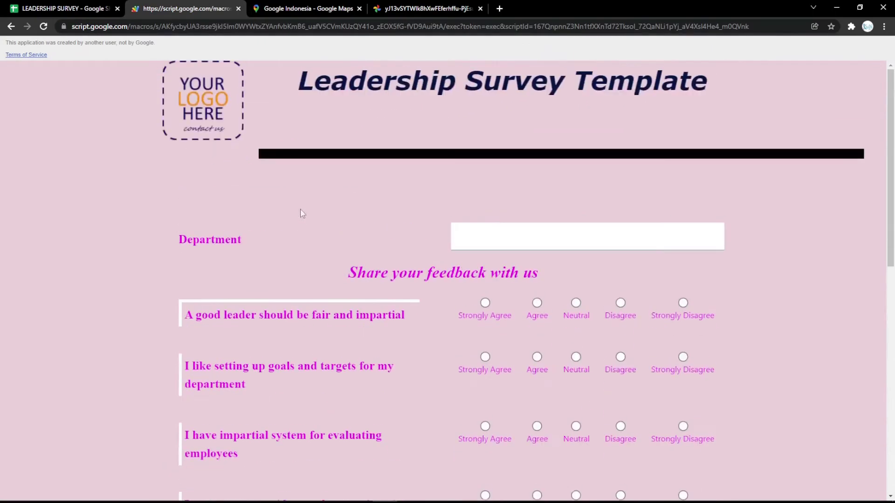
Step: Change the Loading Message to "Submitting form.. Please wait a minutes" and reload the live form
key(ctrl+shift+Tab)
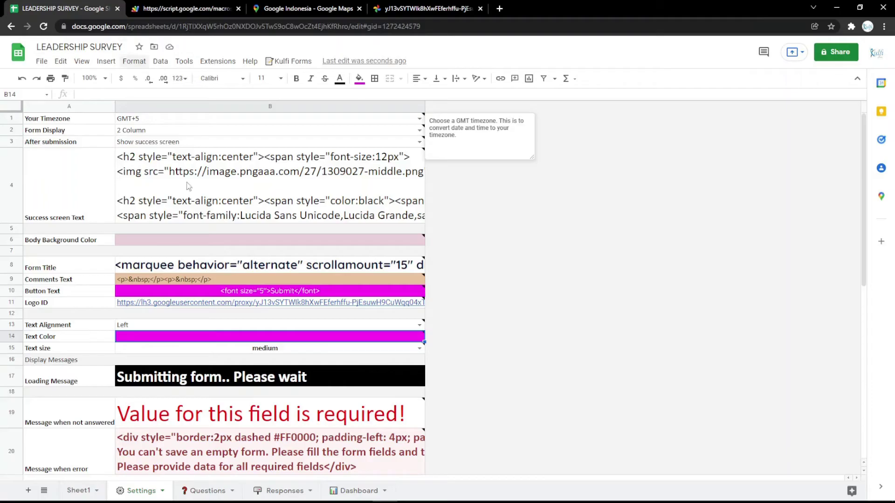
click(255, 373)
text(a m)
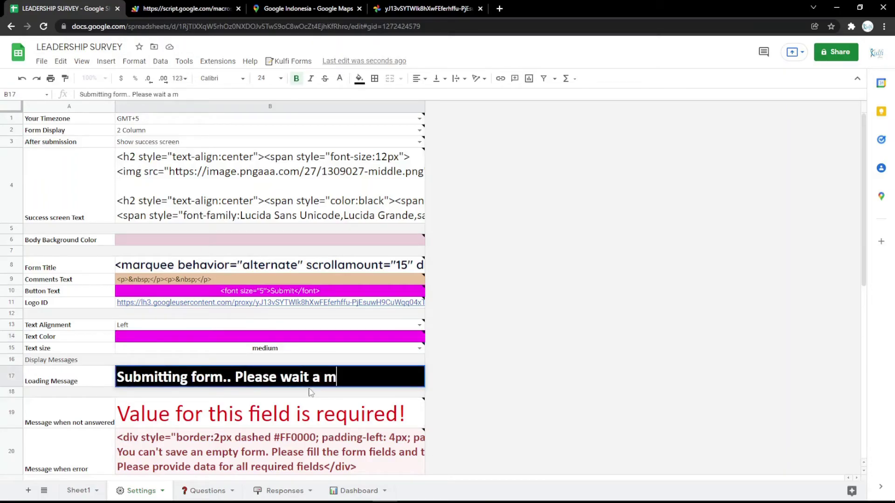
text(inutes)
key(Return)
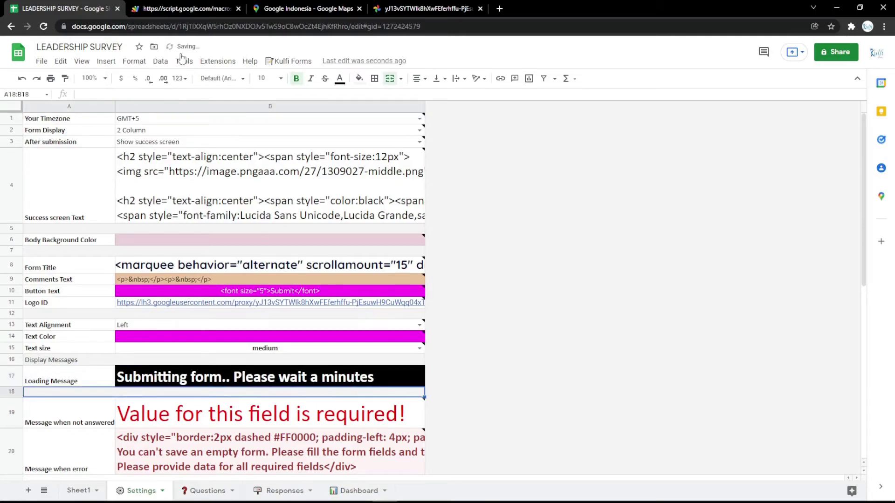
click(187, 9)
key(F5)
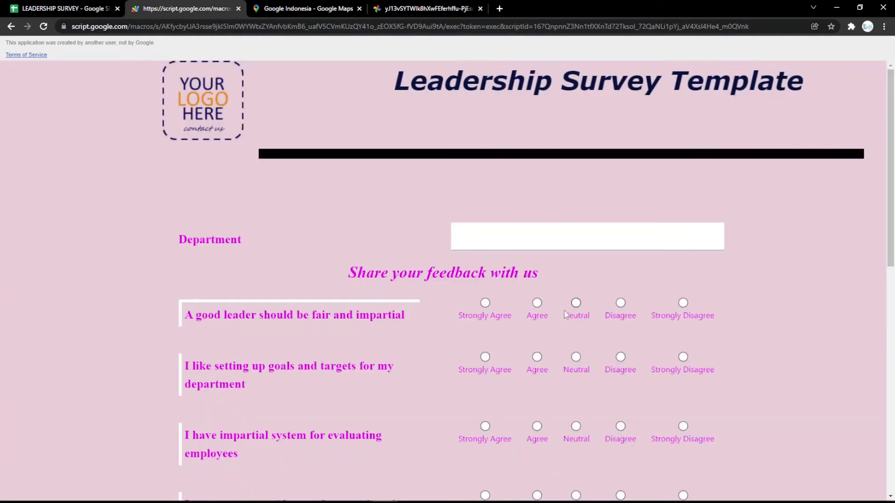
Step: Open the bookmarked Online HTML Editor in a new browser tab and enter "LEADERSHIP SURVEY" as its text
click(65, 9)
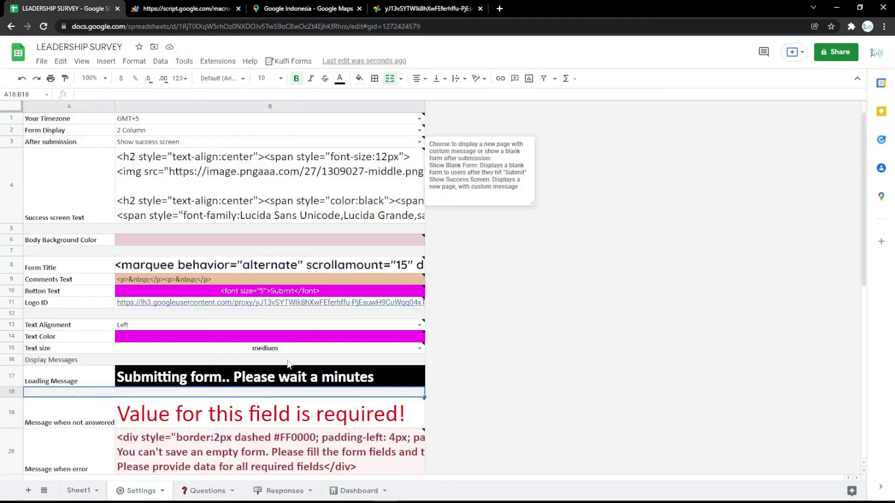
double_click(288, 264)
click(307, 329)
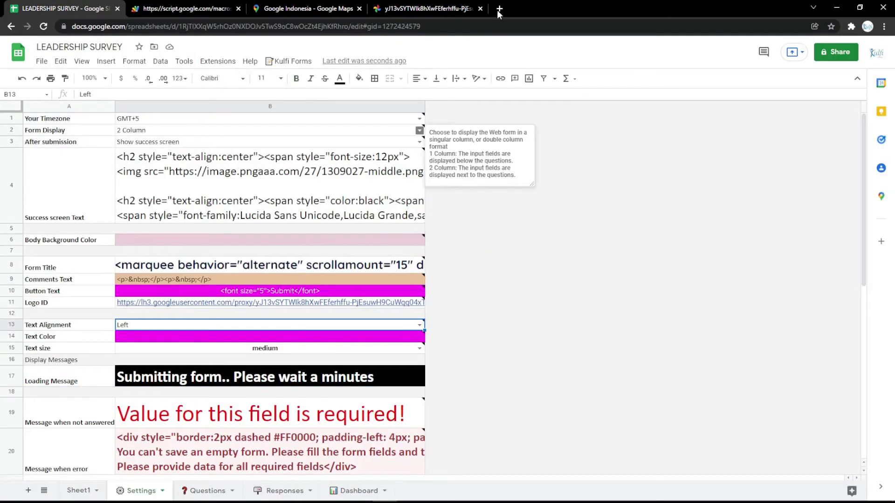
key(ctrl+t)
click(113, 42)
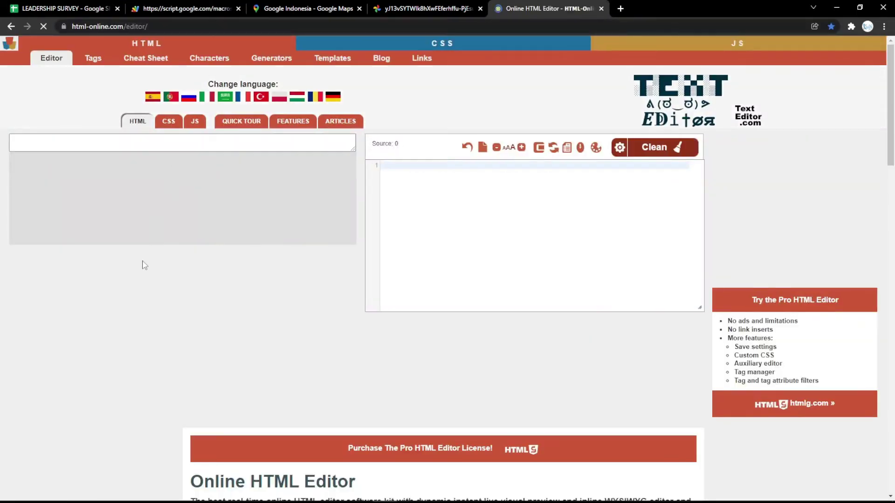
text(LEADERSHI)
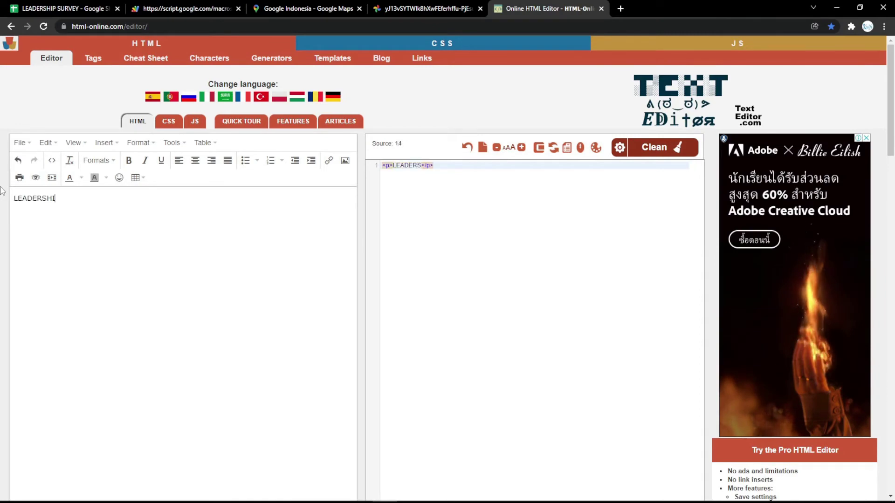
text(P SURVEY)
Step: Format the whole LEADERSHIP SURVEY text as centred, bold, italic, underlined Heading 1 in magenta
key(ctrl+a)
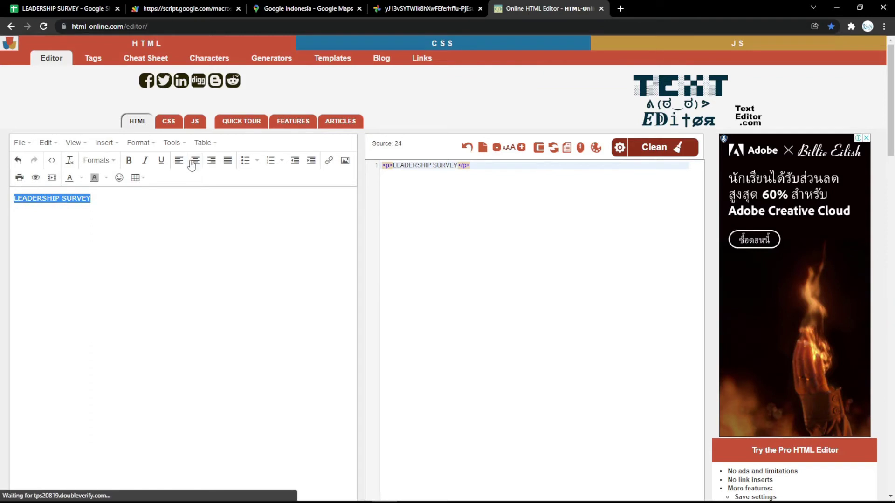
click(196, 160)
click(128, 160)
click(145, 160)
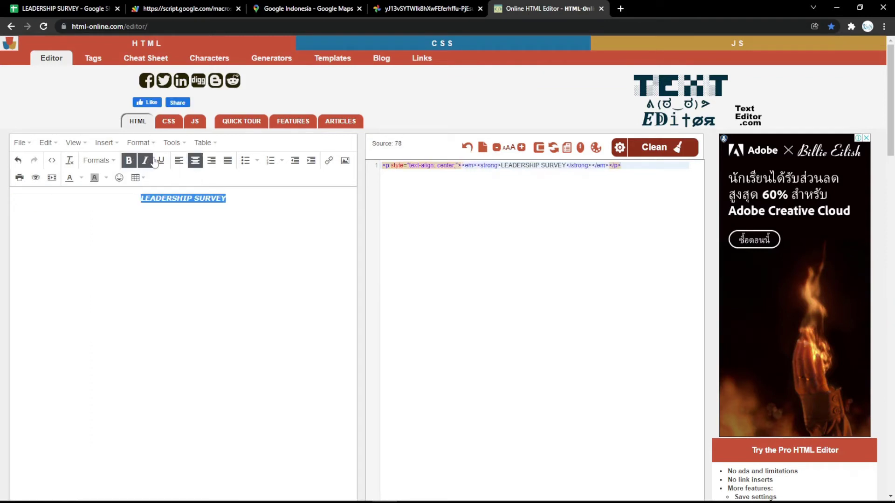
click(161, 161)
click(101, 160)
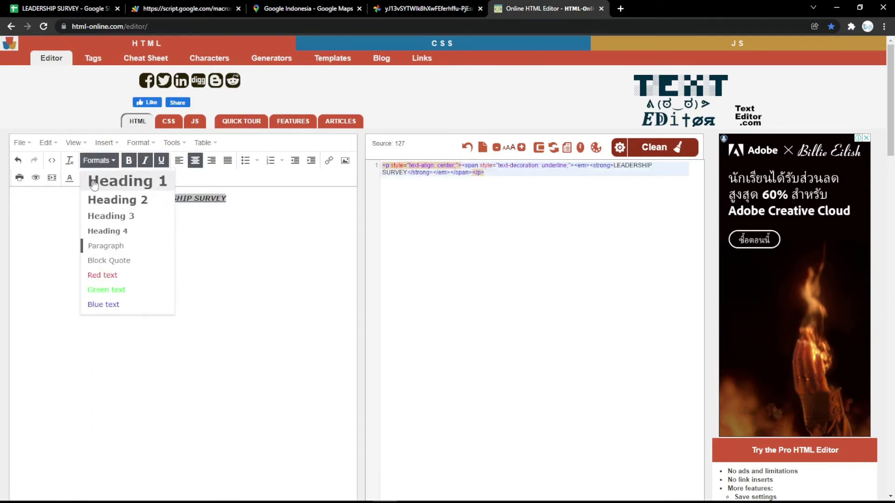
click(112, 180)
click(81, 178)
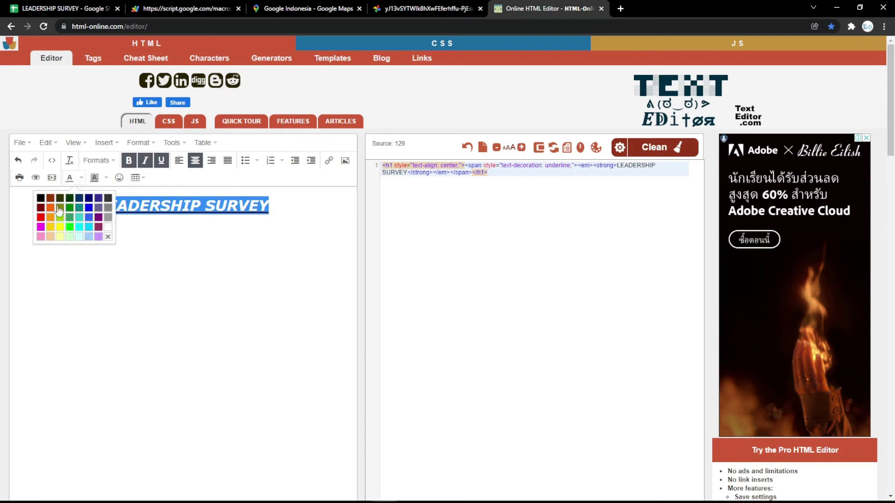
click(41, 227)
click(236, 222)
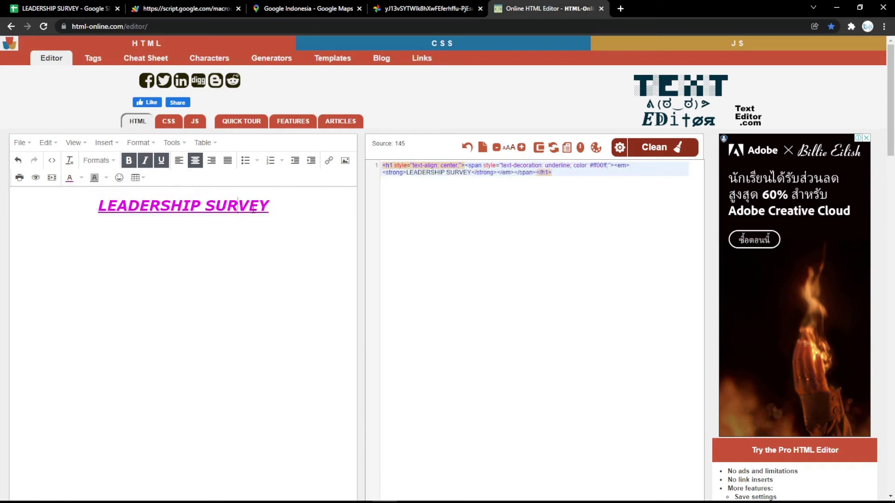
Step: Copy the generated heading HTML, replace the Form Title setting's content with it, and reload the live form
drag(574, 181, 475, 154)
key(ctrl+c)
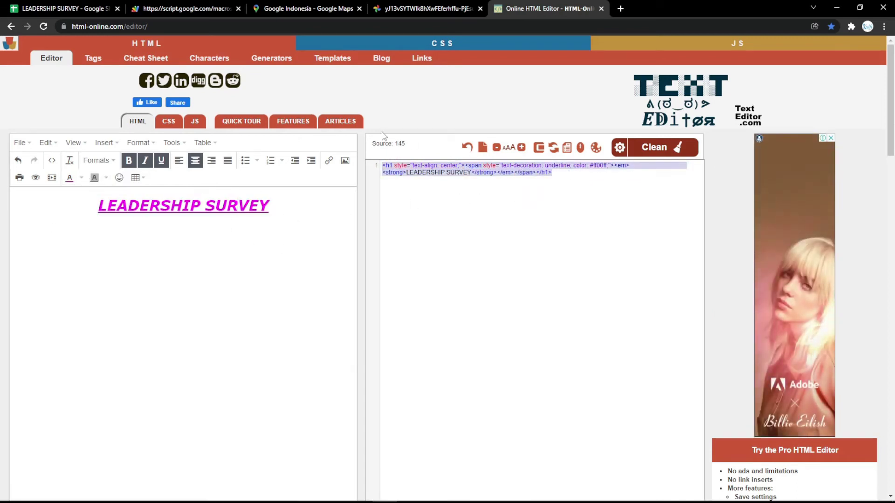
click(65, 8)
click(220, 269)
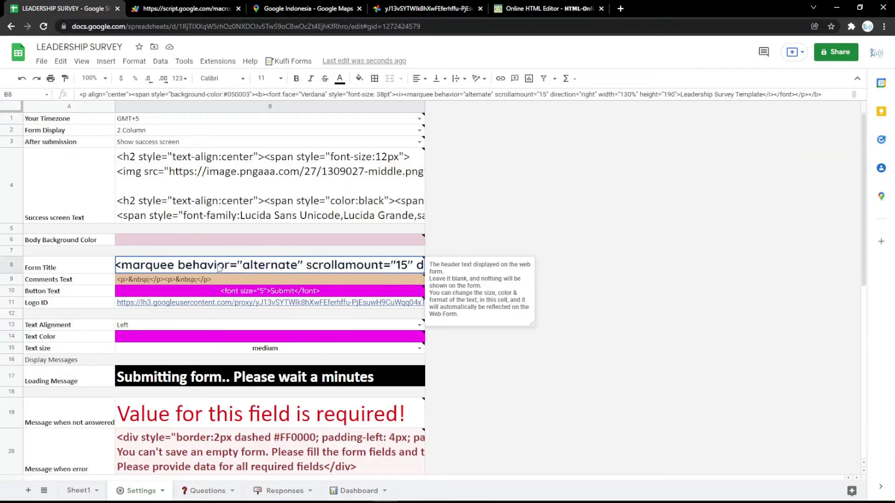
key(Return)
key(ctrl+a)
key(ctrl+v)
click(267, 242)
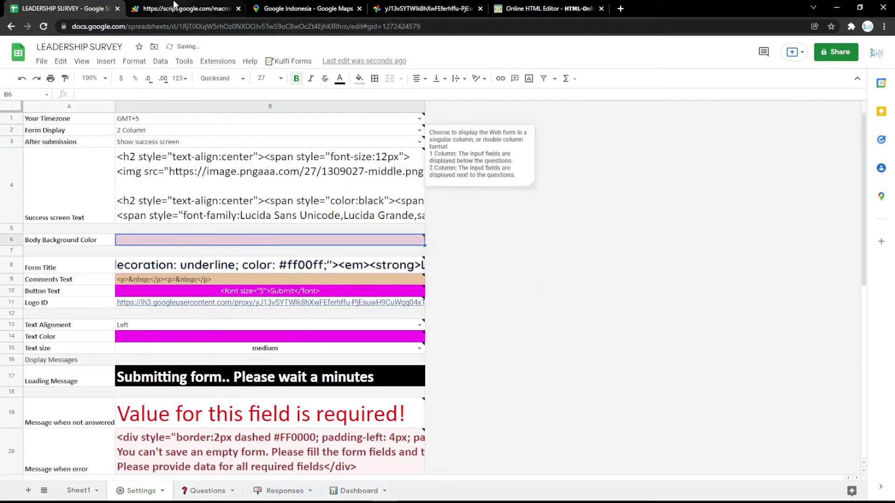
click(182, 9)
key(F5)
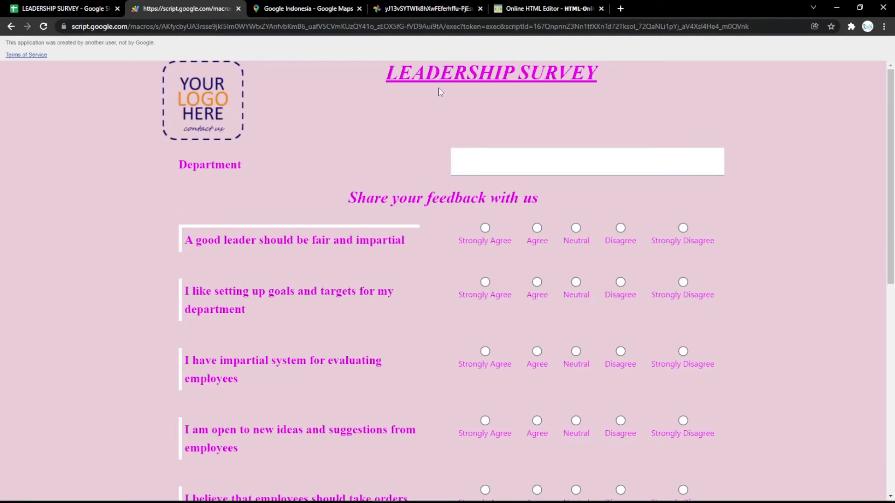
Step: Open the spreadsheet's Responses sheet, and copy the formula from the bookmarked Google Keep note titled RESPONSES in a new browser tab
click(106, 4)
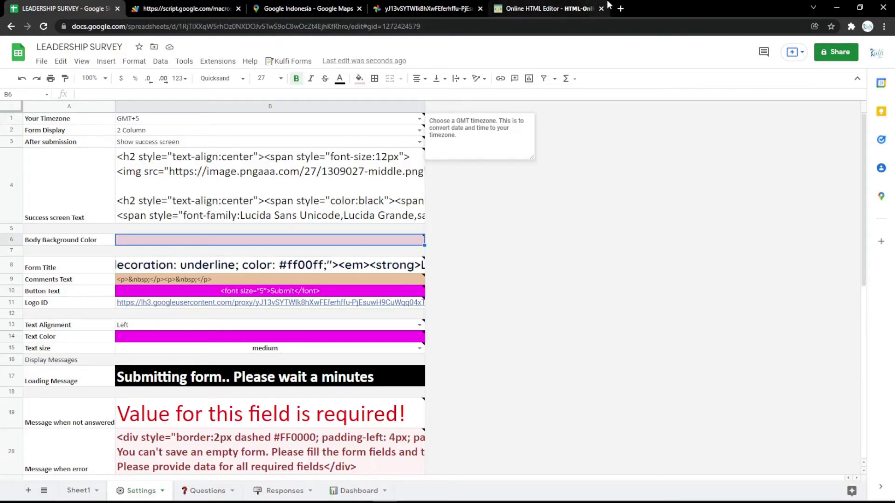
mouse_move(303, 222)
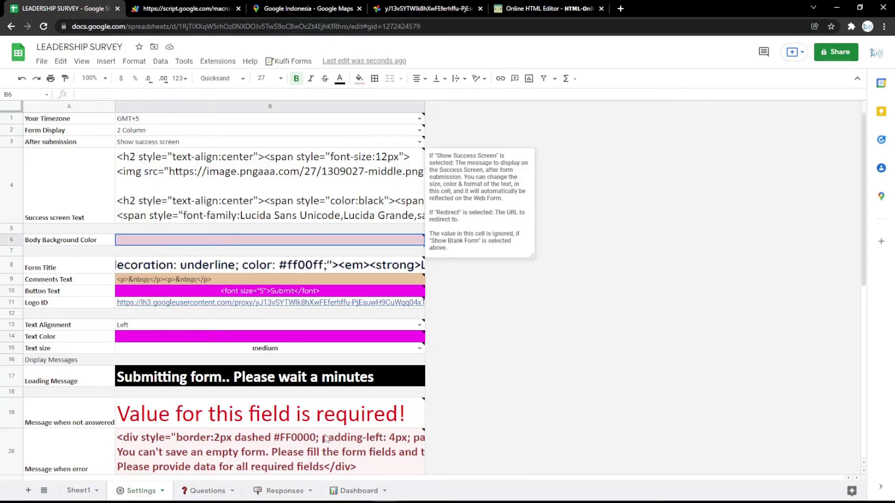
click(283, 491)
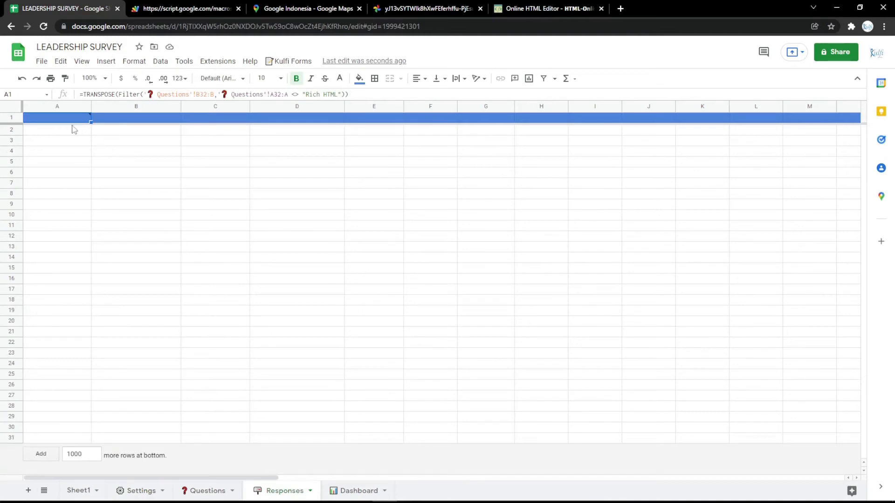
mouse_move(72, 121)
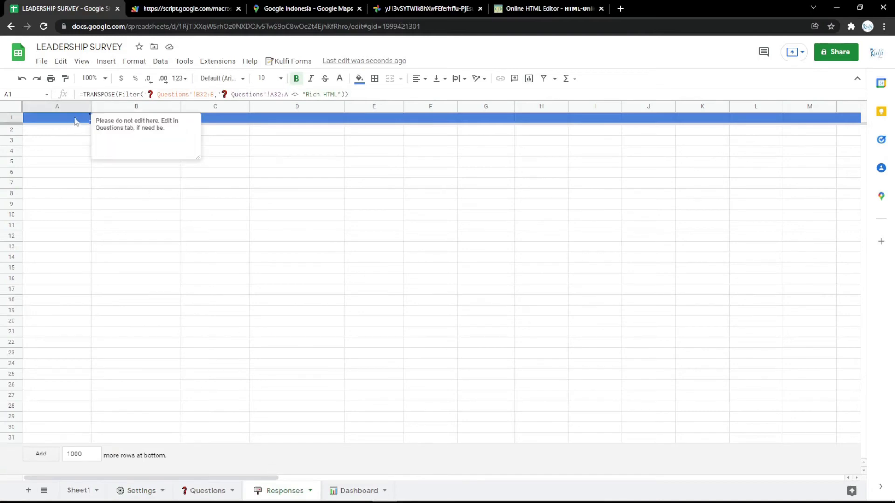
click(620, 8)
click(126, 43)
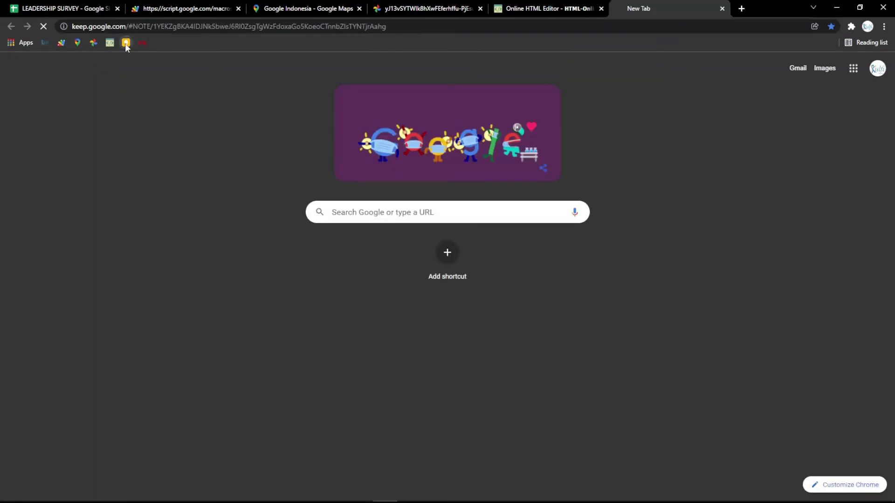
key(ctrl+a)
key(ctrl+v)
key(ctrl+z)
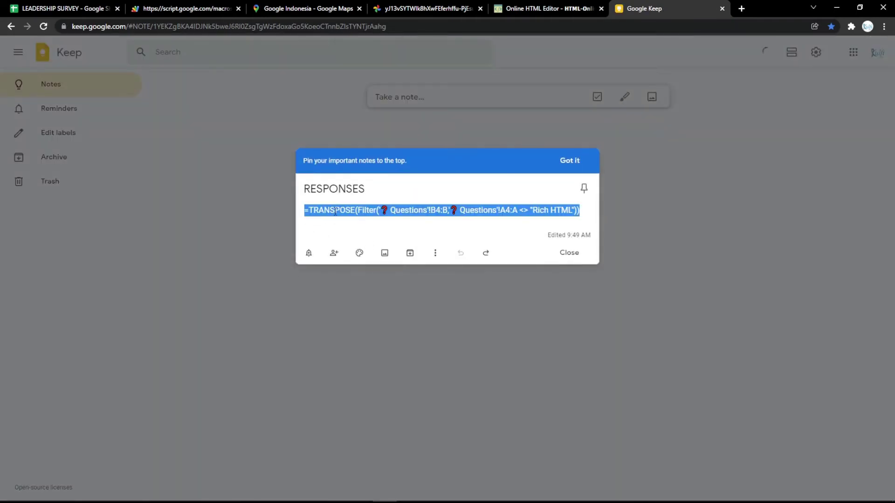
Step: Replace the formula in cell A1 of the Responses sheet with the copied TRANSPOSE(Filter) formula referencing Questions B4:B and A4:A
click(89, 7)
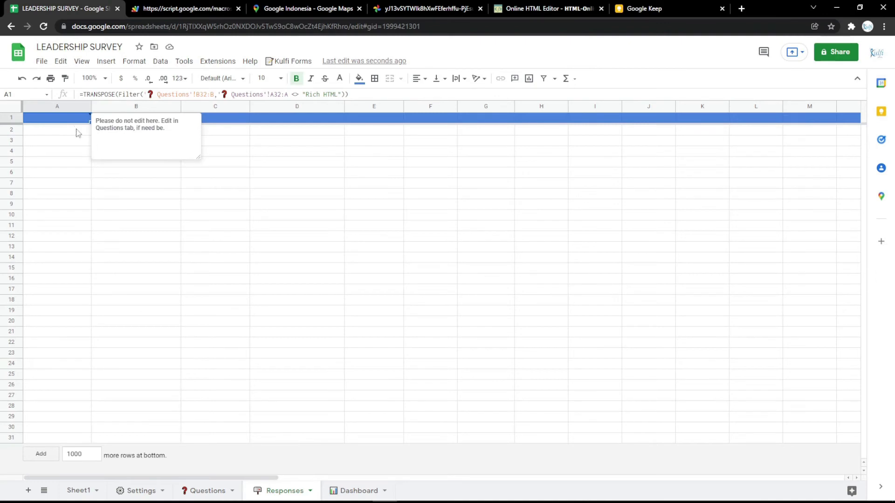
double_click(69, 120)
key(ctrl+a)
text(=TRANSPOSE(Filter('❓ Questions'!B2:B,'❓ Questions'!A2:A <> "Rich HTML")))
click(70, 151)
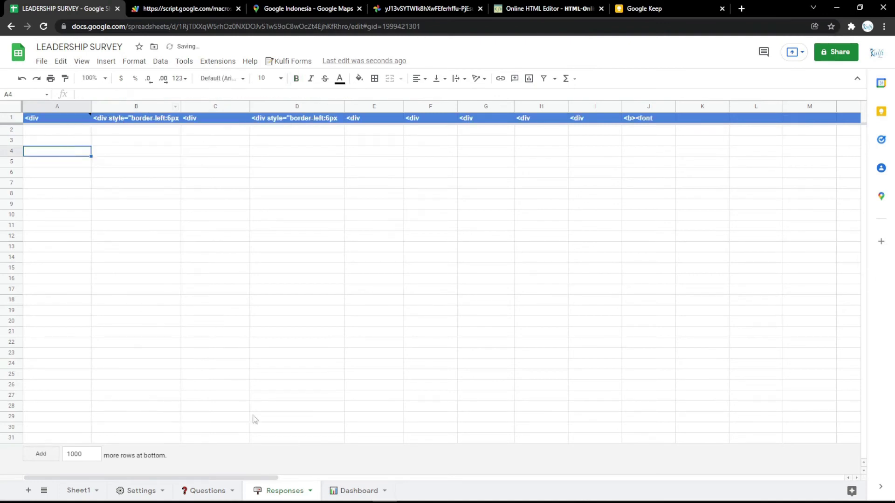
Step: Check the Department question's row in the Questions sheet and change the Responses A1 formula's ranges to B3:B and A3:A
click(201, 491)
click(159, 168)
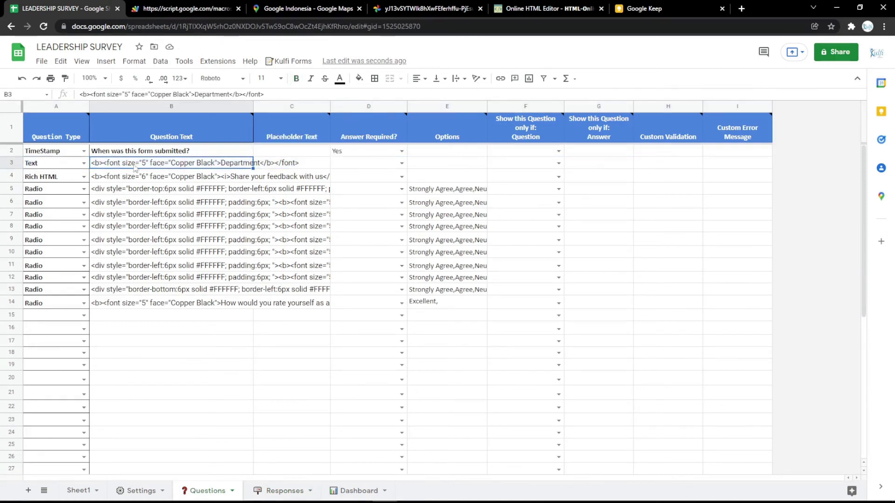
click(274, 490)
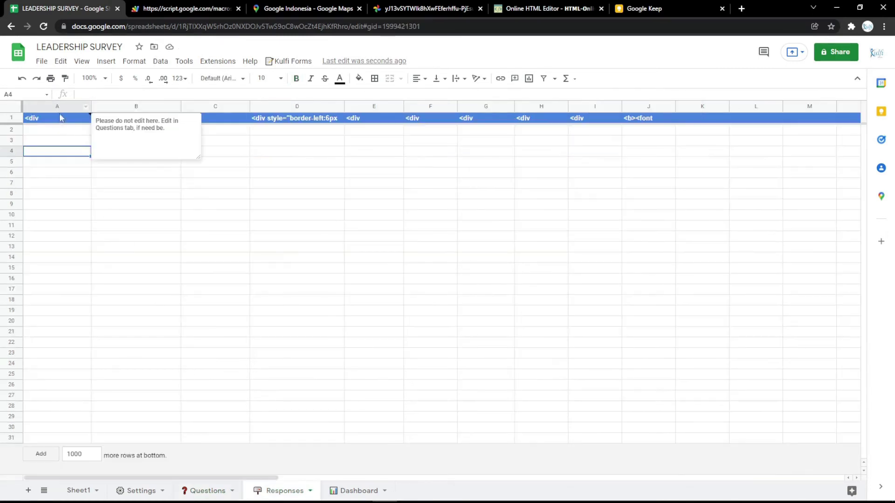
key(Return)
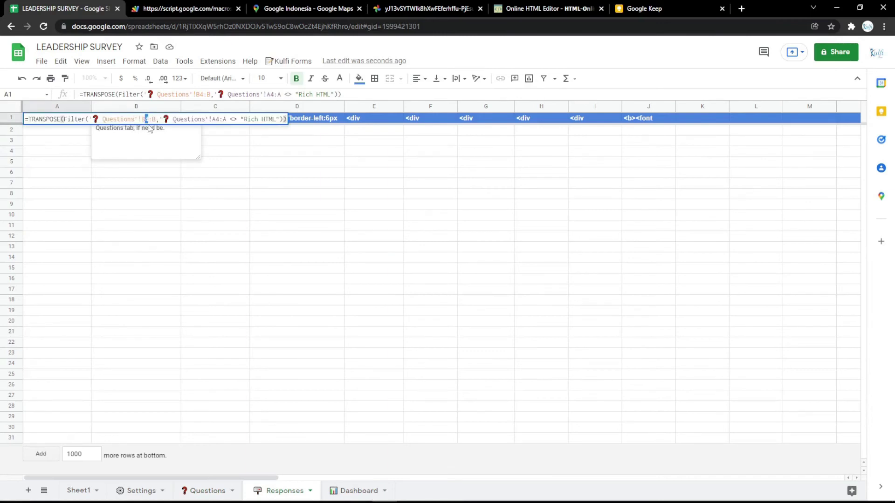
text(3)
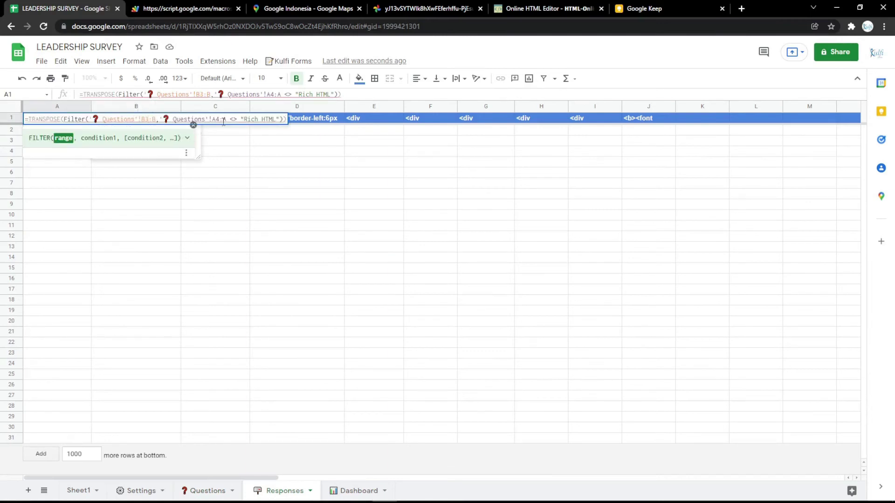
drag(220, 121, 215, 120)
text(3)
click(220, 153)
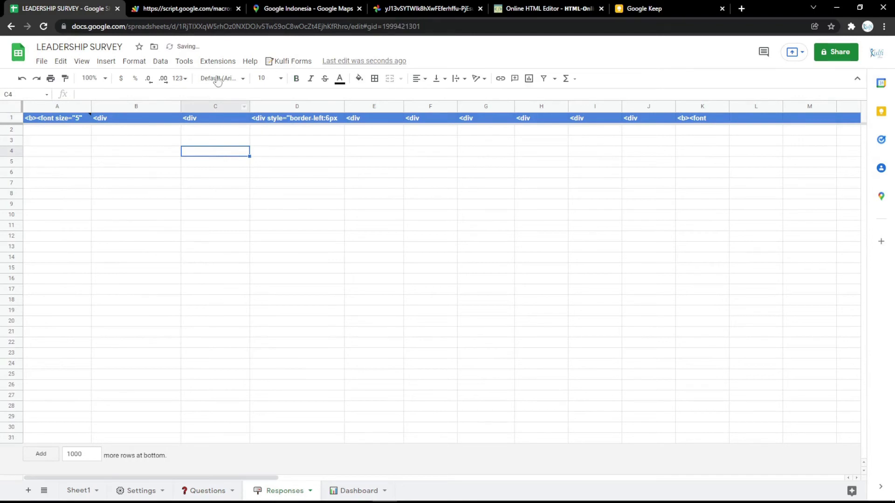
Step: Submit a test response on the reloaded live form: Department Office, third statement Strongly Agree, fifth Neutral, all other statements Agree, and leader rating Excellent
click(188, 9)
key(F5)
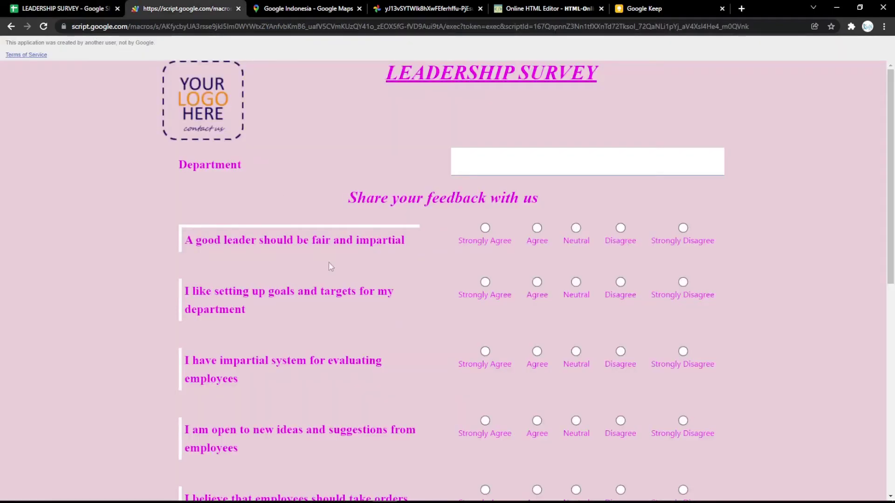
click(509, 153)
text(o)
scroll(540, 289, down, 8)
click(476, 413)
scroll(478, 411, down, 1)
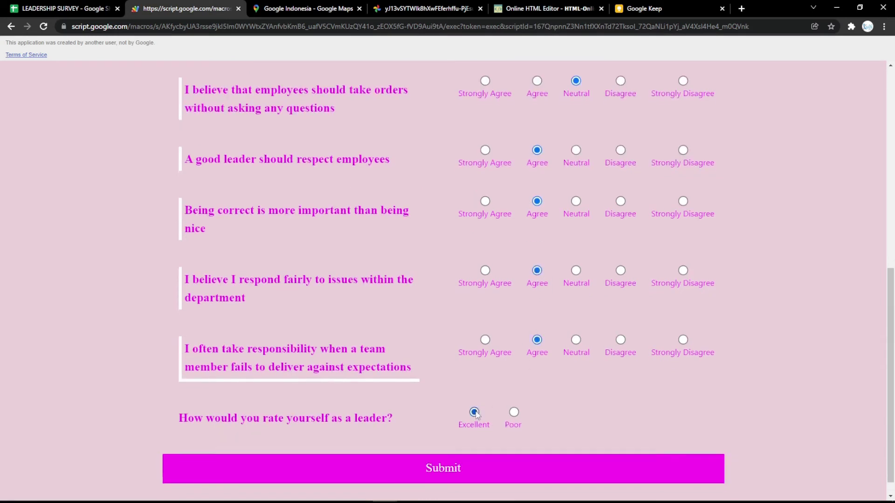
click(480, 440)
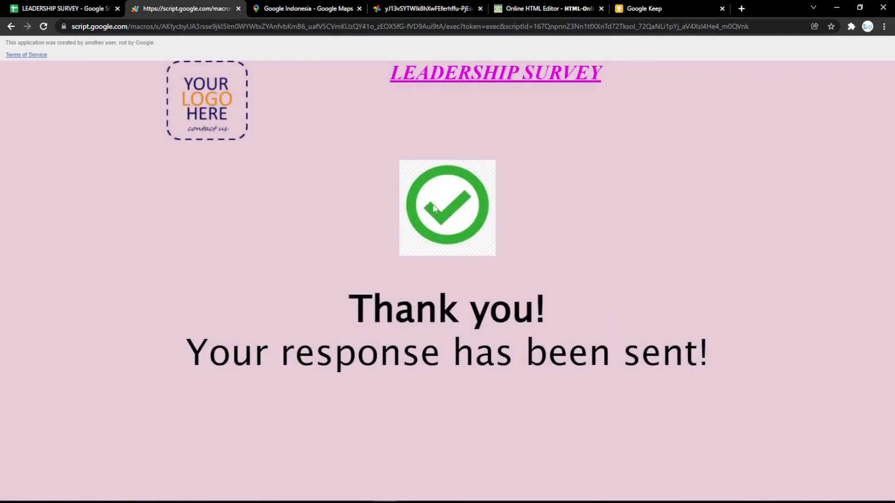
Step: Check the submitted answers in the Responses sheet and review the live form's success screen
click(75, 5)
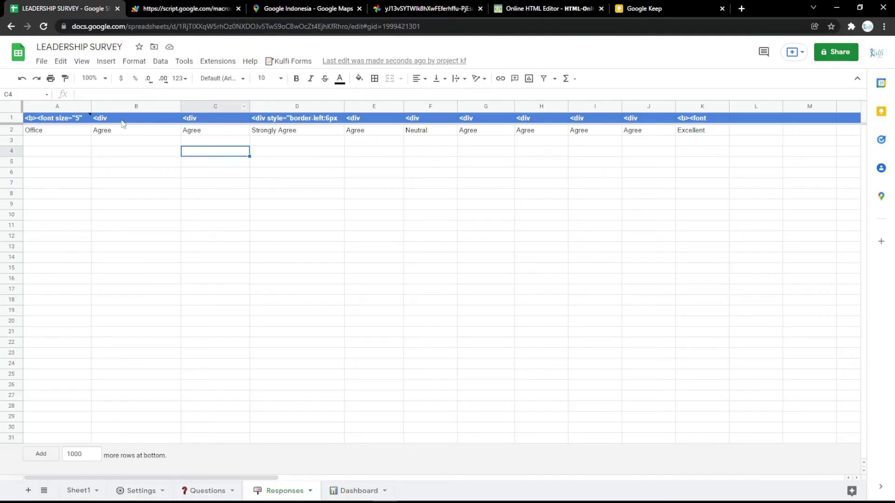
click(182, 6)
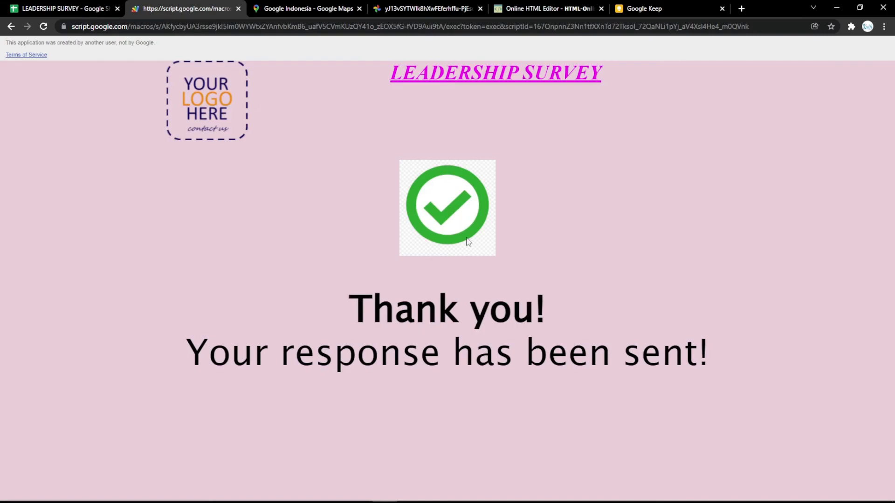
click(93, 8)
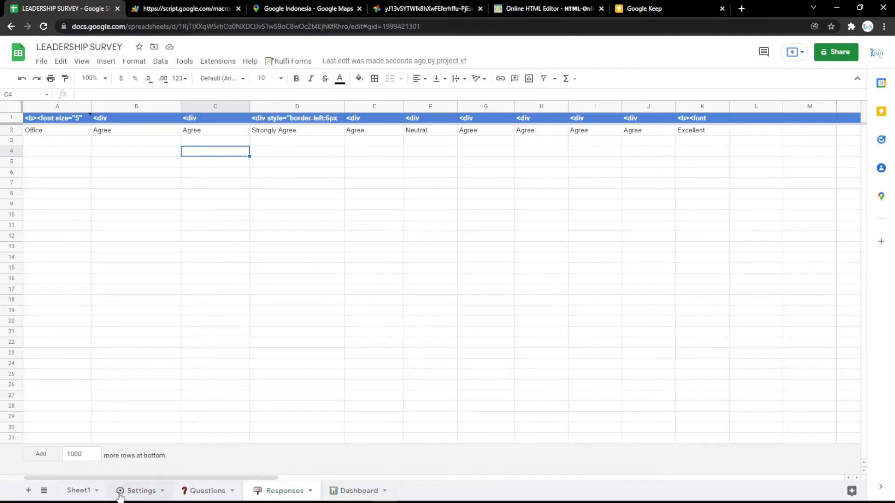
Step: Select the Success screen Text setting, open the bookmarked thank_you_PNG66.png image in a new browser tab, and copy its address
click(140, 490)
click(259, 186)
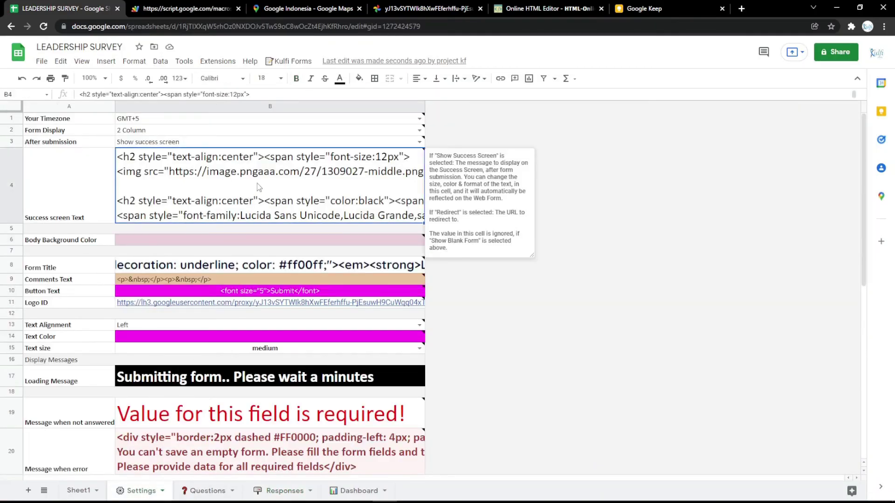
click(741, 8)
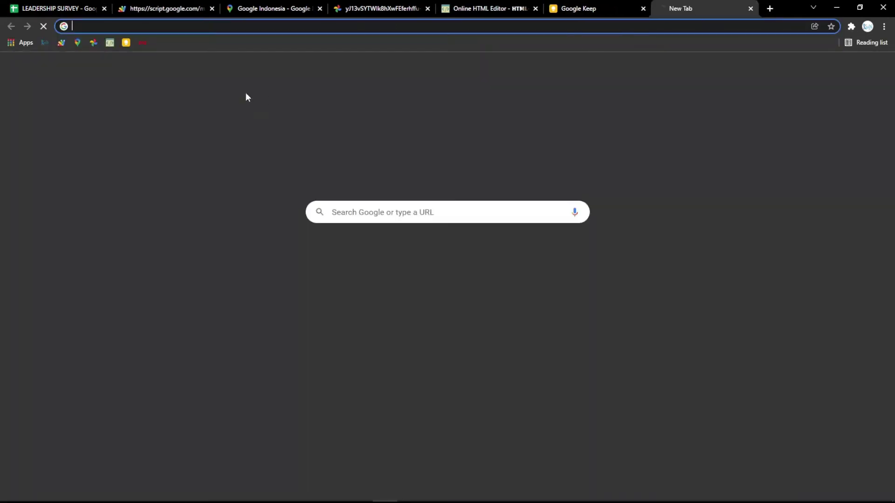
click(142, 43)
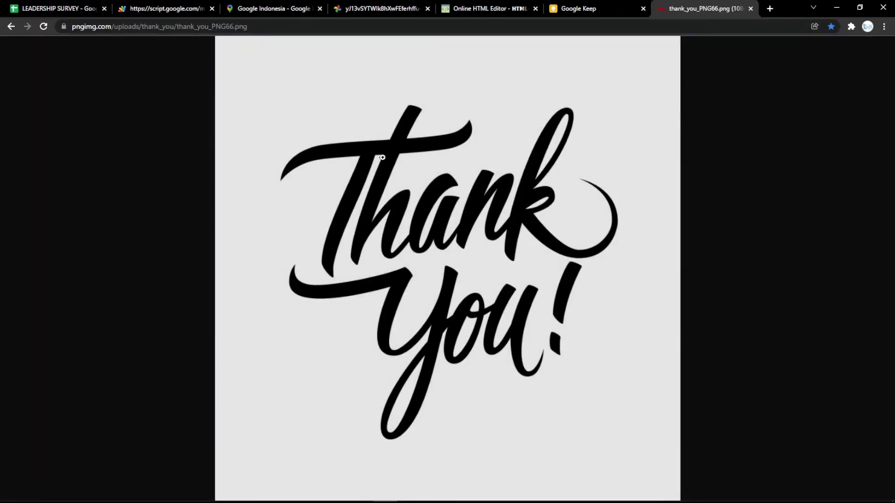
click(382, 157)
click(286, 27)
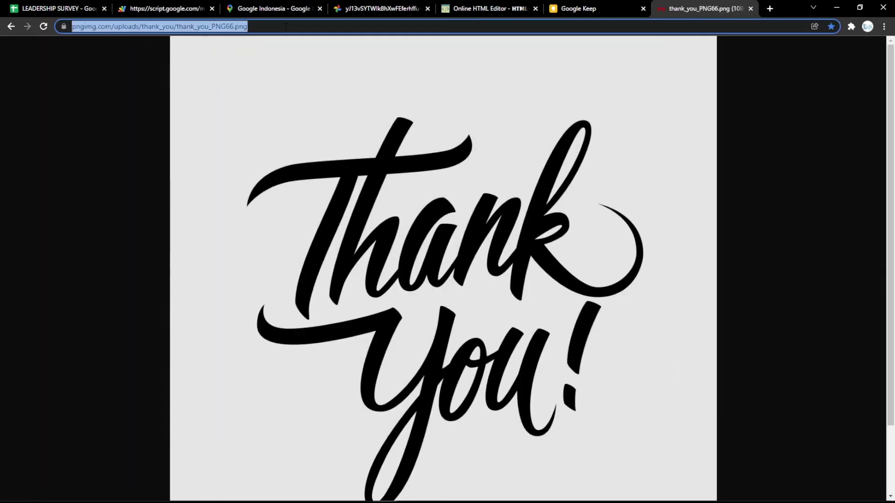
click(357, 133)
click(322, 26)
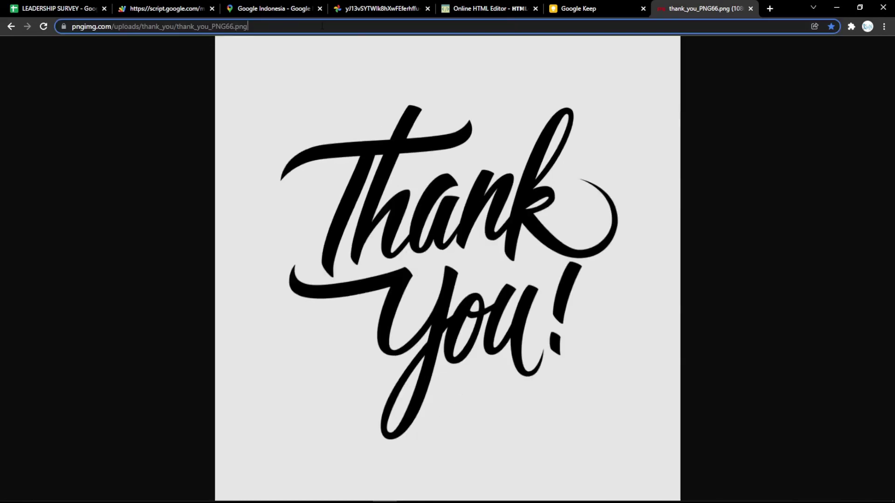
Step: Clear the Online HTML Editor's content, insert the copied Thank You image, and shrink it by hand
click(490, 9)
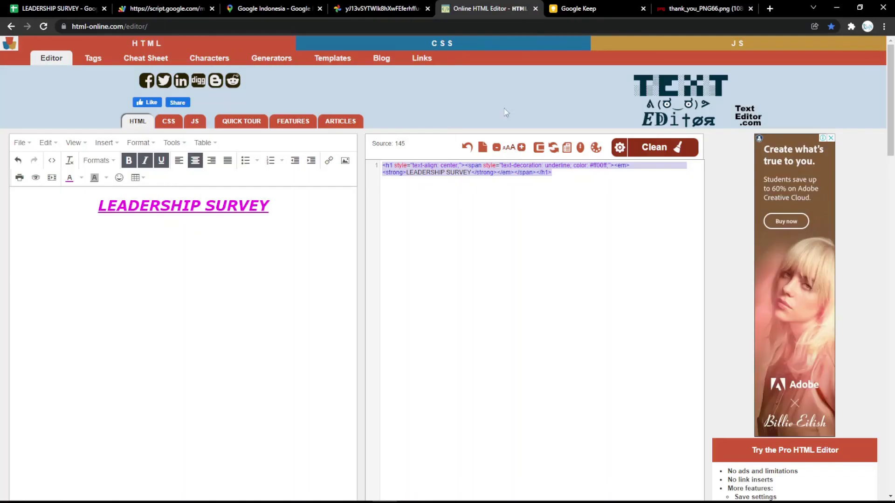
key(ctrl+a)
key(BackSpace)
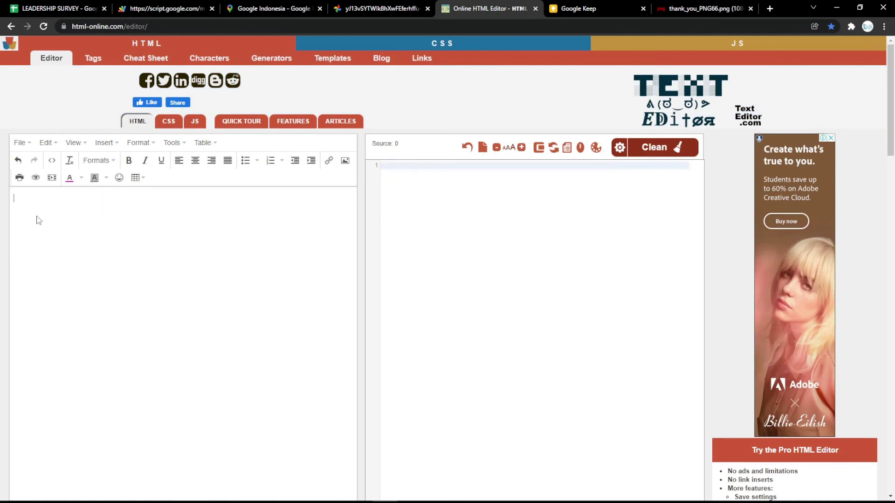
key(ctrl+v)
click(51, 226)
drag(14, 194, 260, 431)
drag(14, 194, 75, 254)
Step: Set the Thank You image's width and height to 500 in the HTML source and copy the whole code
double_click(619, 165)
text(500)
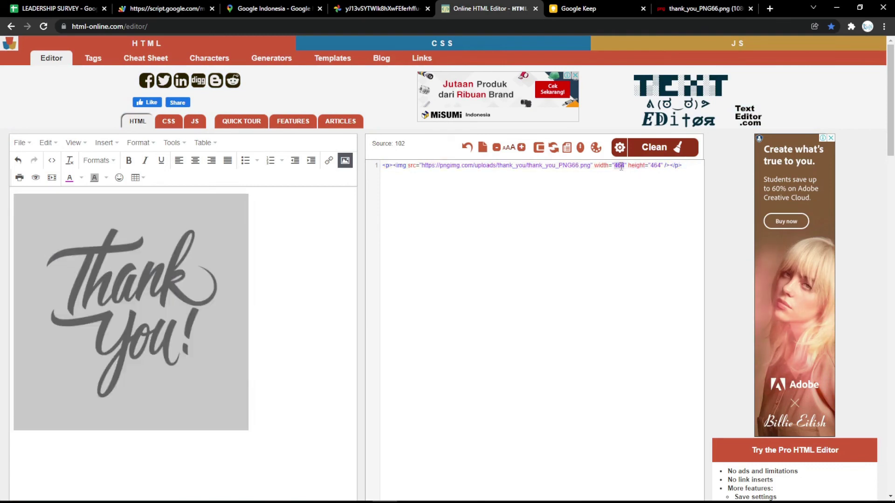
double_click(652, 165)
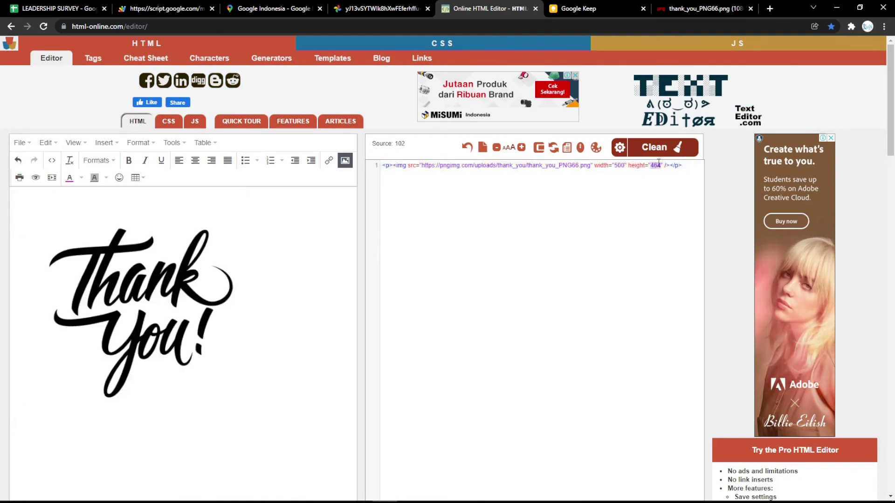
text(500)
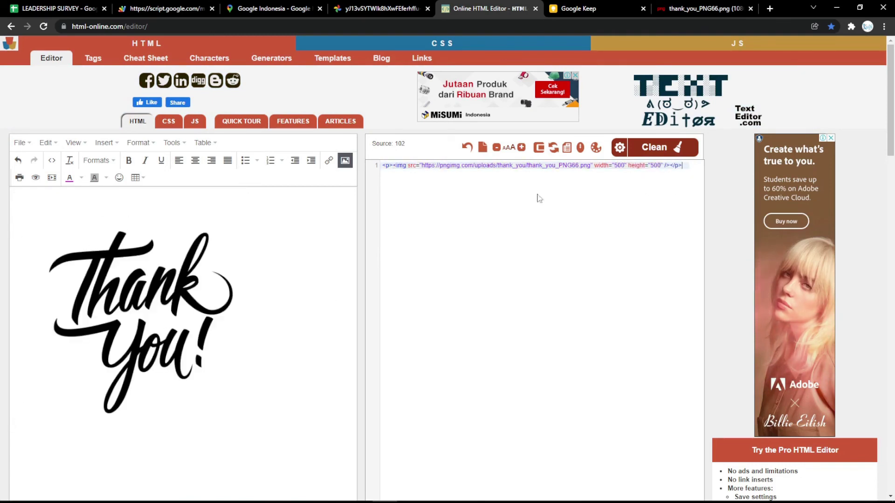
click(683, 167)
key(ctrl+a)
key(ctrl+c)
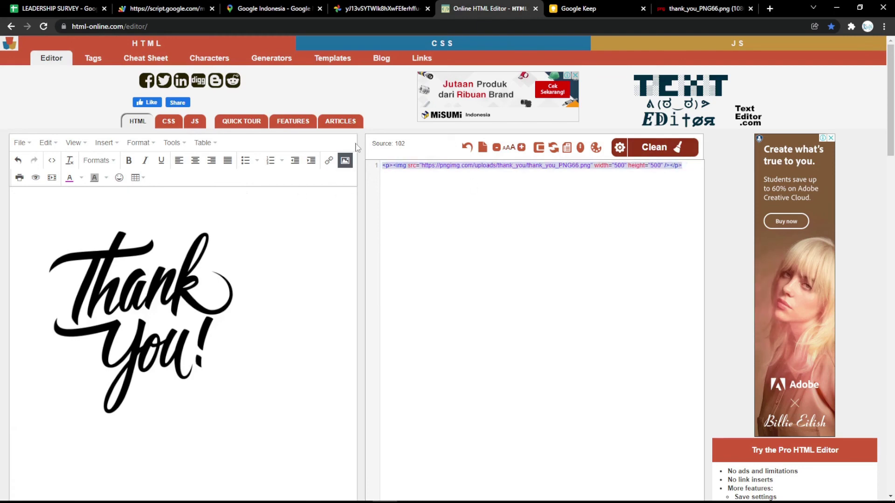
Step: Replace the check-mark img tag in the Success screen Text setting with the copied image code and reload the live form
click(56, 8)
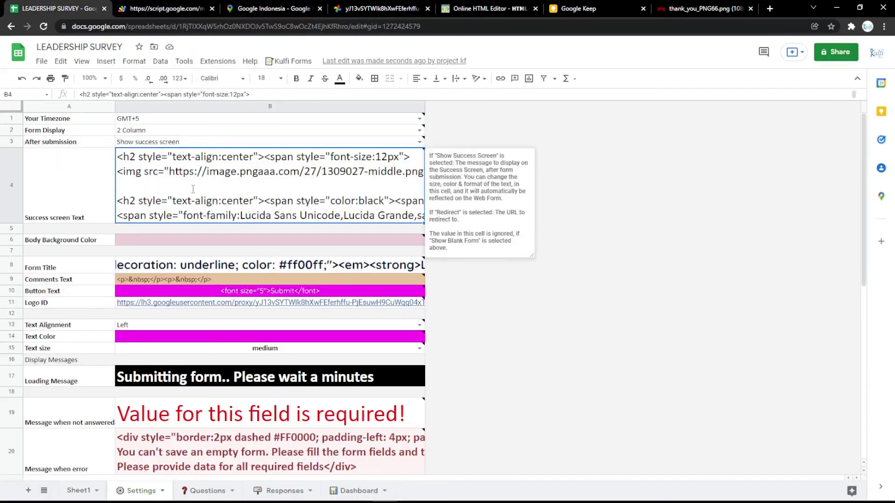
double_click(119, 181)
drag(117, 172, 616, 173)
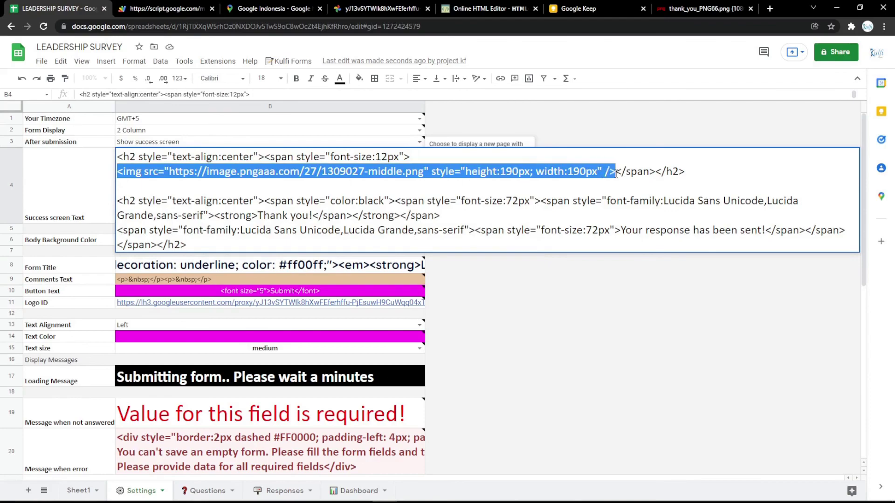
key(ctrl+v)
click(601, 284)
click(196, 6)
key(F5)
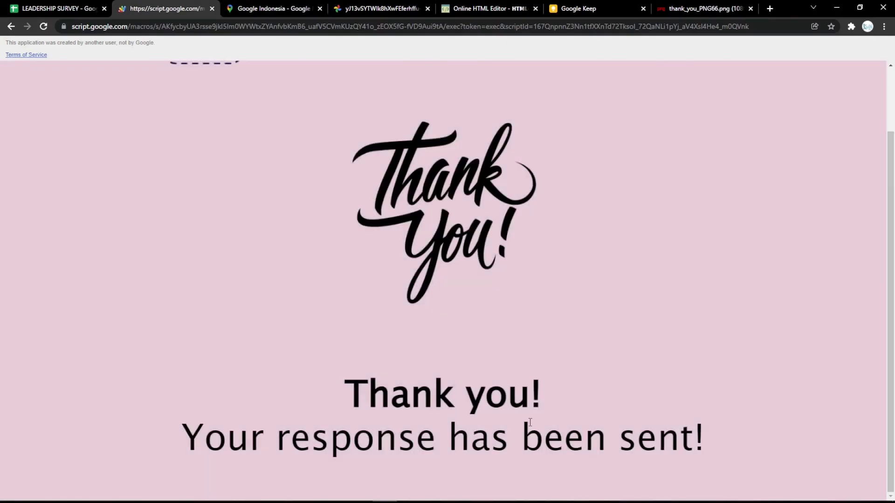